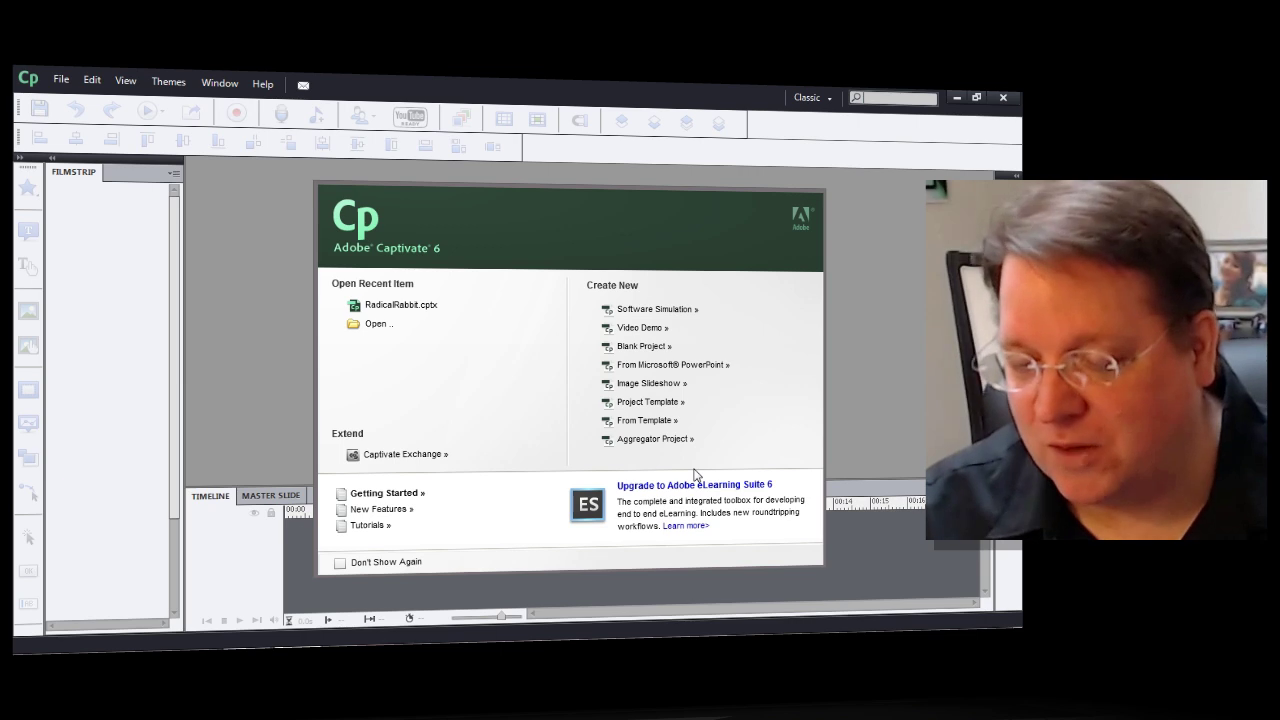
- Start a new video demo that records the 'kuler - Google Chrome' application window
{"action": "left_click", "coordinate": [646, 330]}
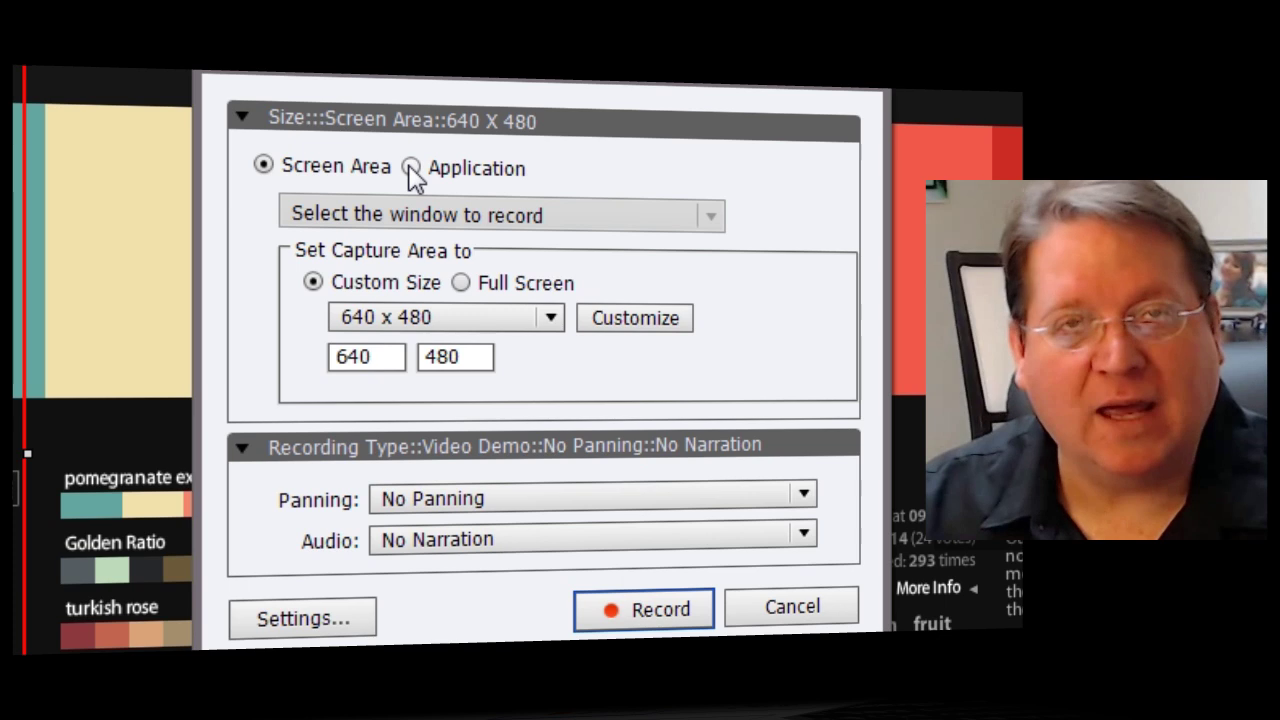
{"action": "left_click", "coordinate": [450, 137]}
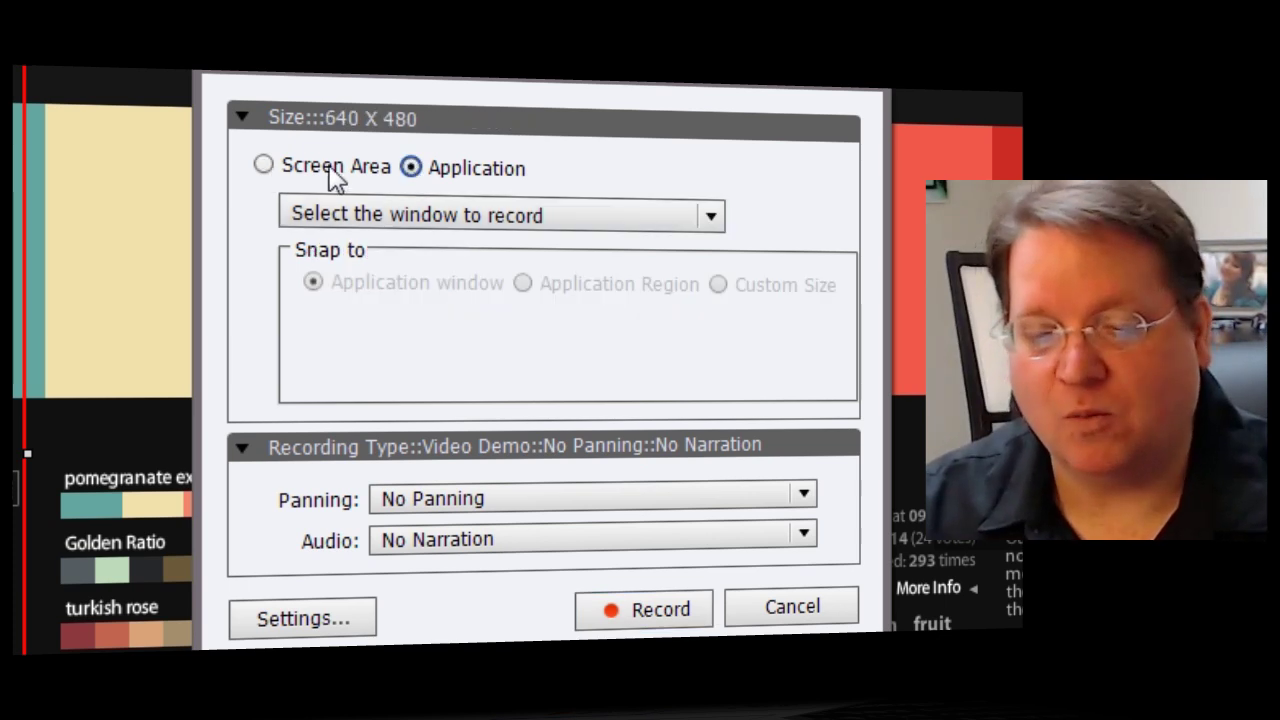
{"action": "left_click", "coordinate": [450, 214]}
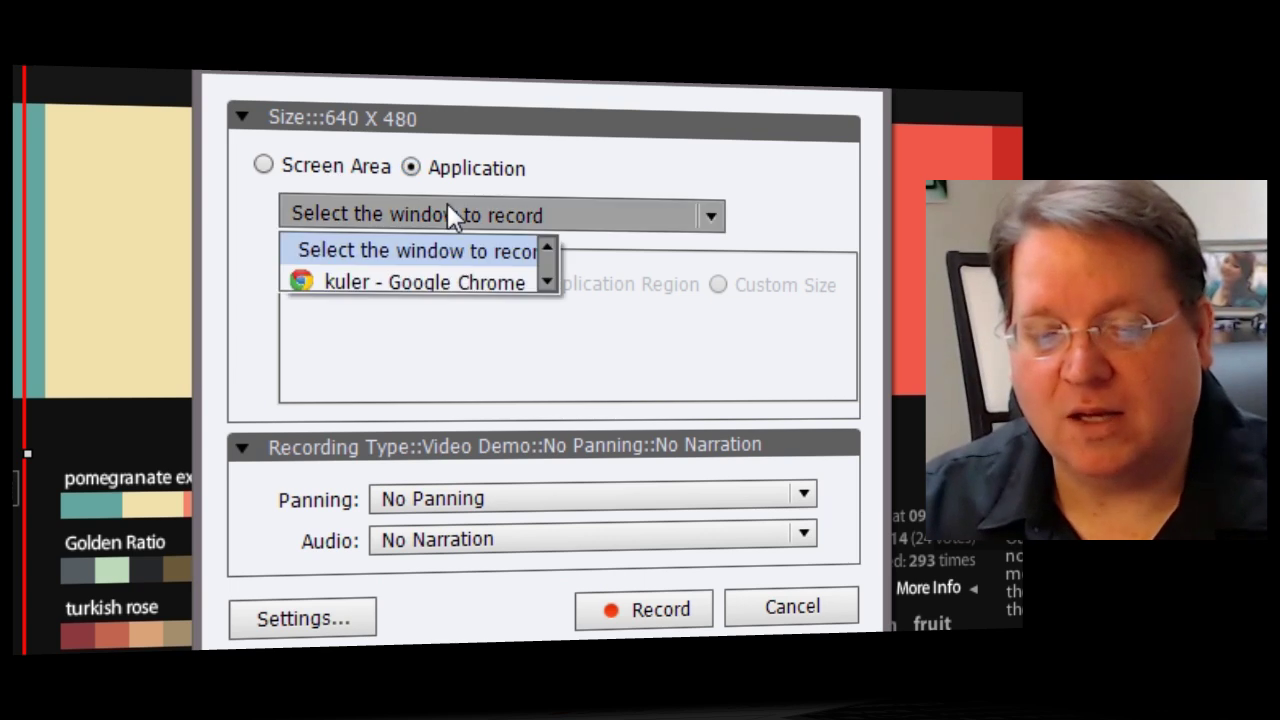
{"action": "left_click", "coordinate": [405, 279]}
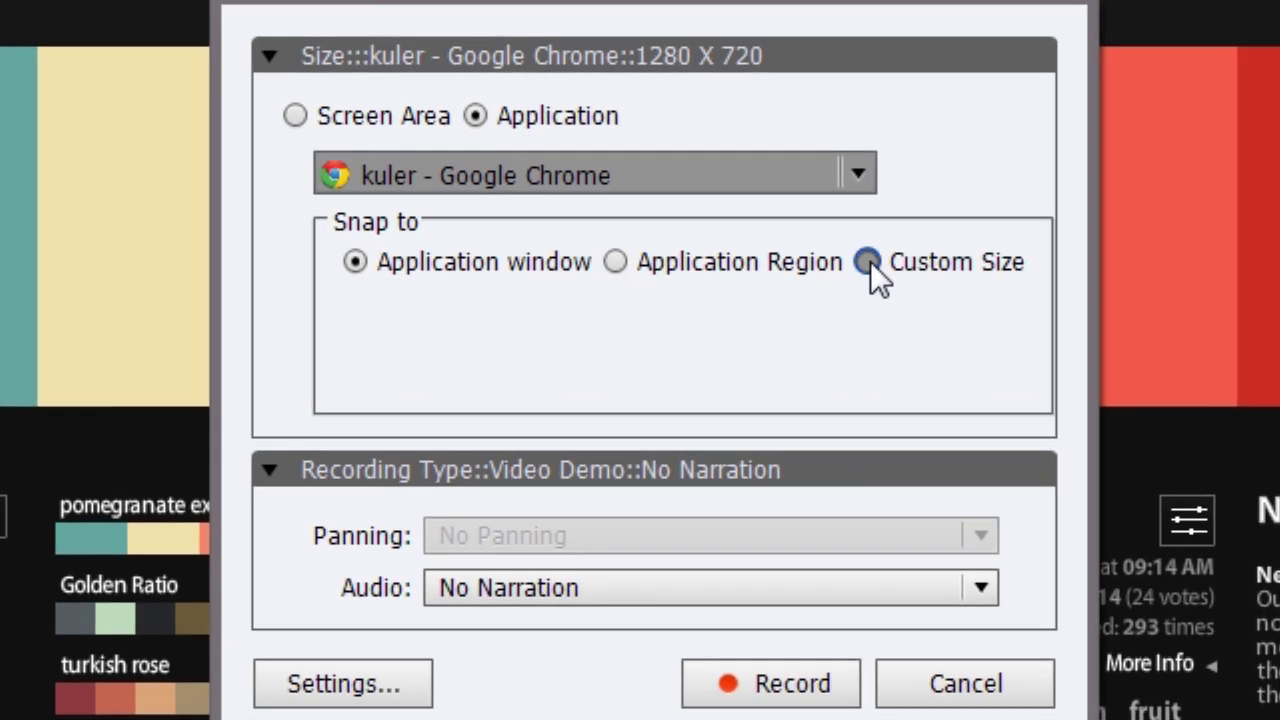
- Set the capture to Custom Size at 1024 x 720
{"action": "left_click", "coordinate": [868, 261]}
{"action": "left_click", "coordinate": [625, 308]}
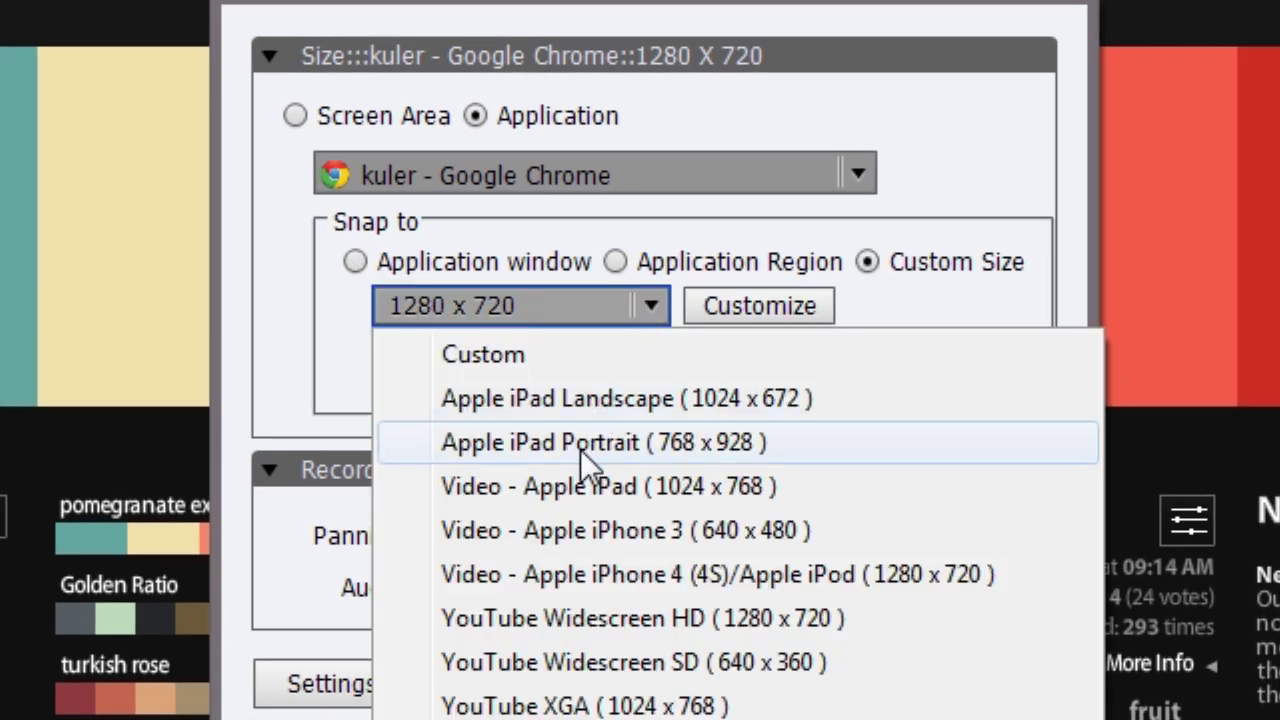
{"action": "left_click", "coordinate": [578, 488]}
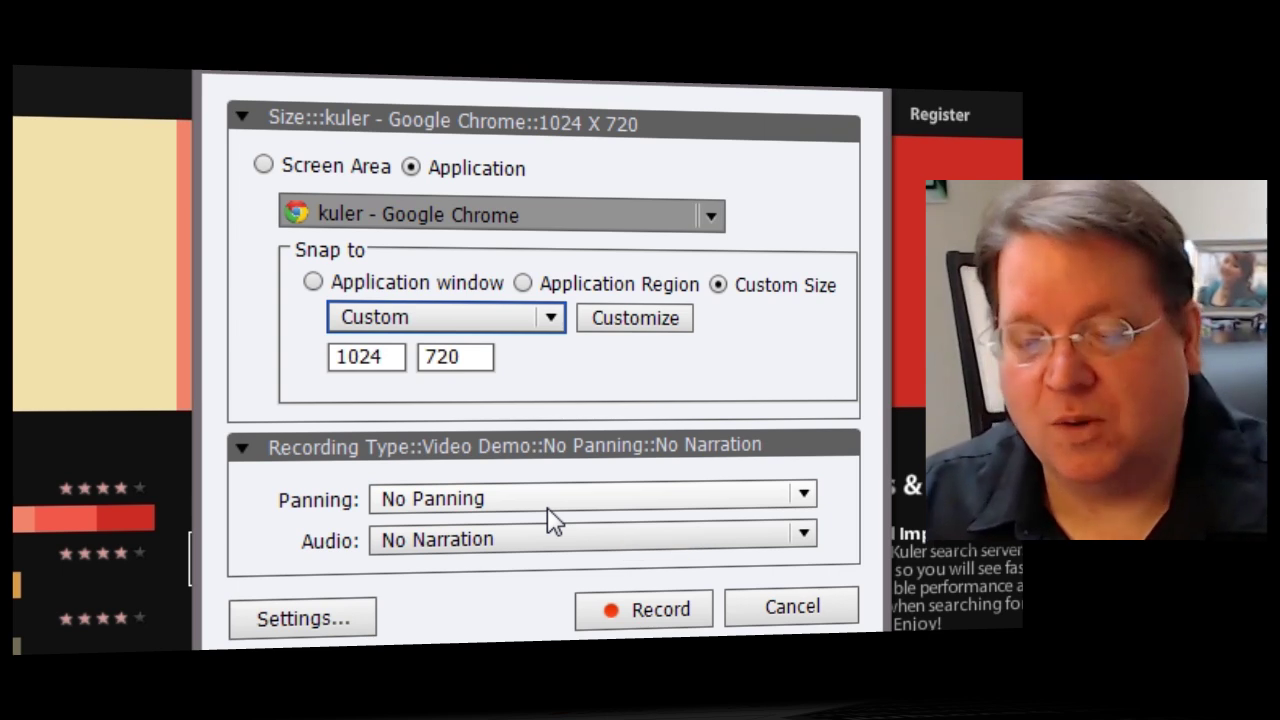
- Keep No Narration, confirm the recording settings and begin recording the kuler window
{"action": "left_click", "coordinate": [528, 547]}
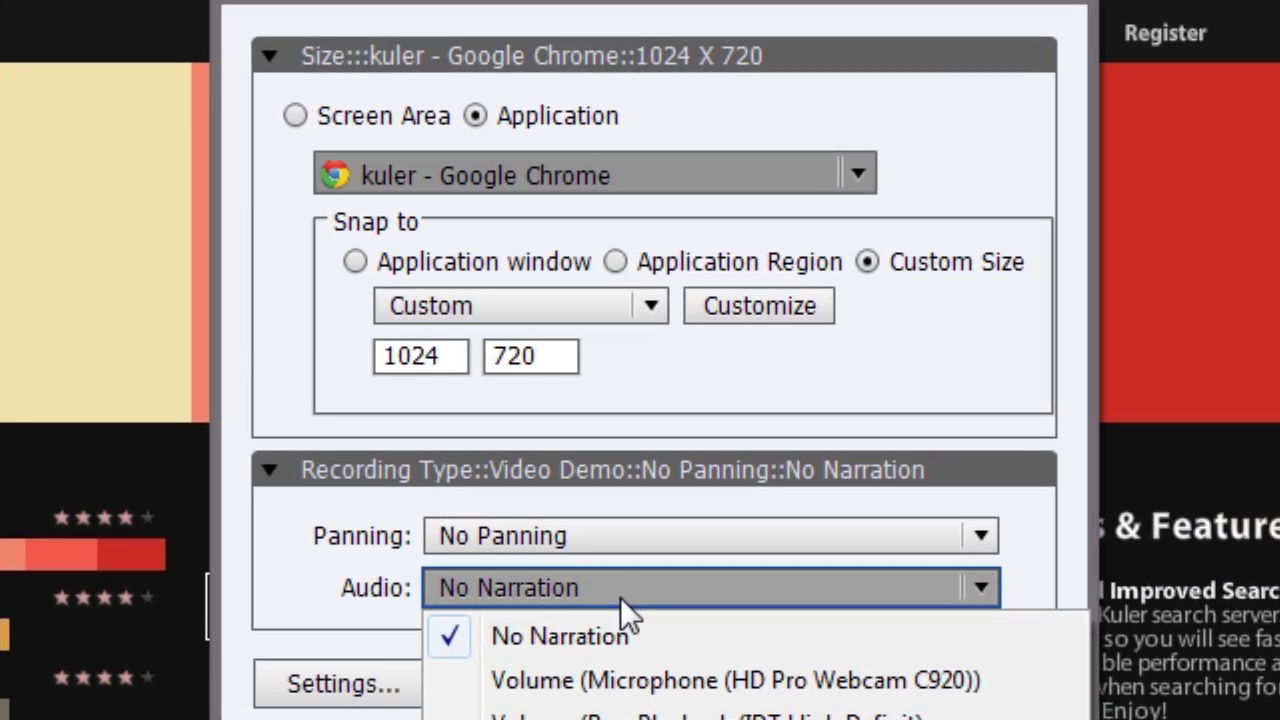
{"action": "left_click", "coordinate": [300, 625]}
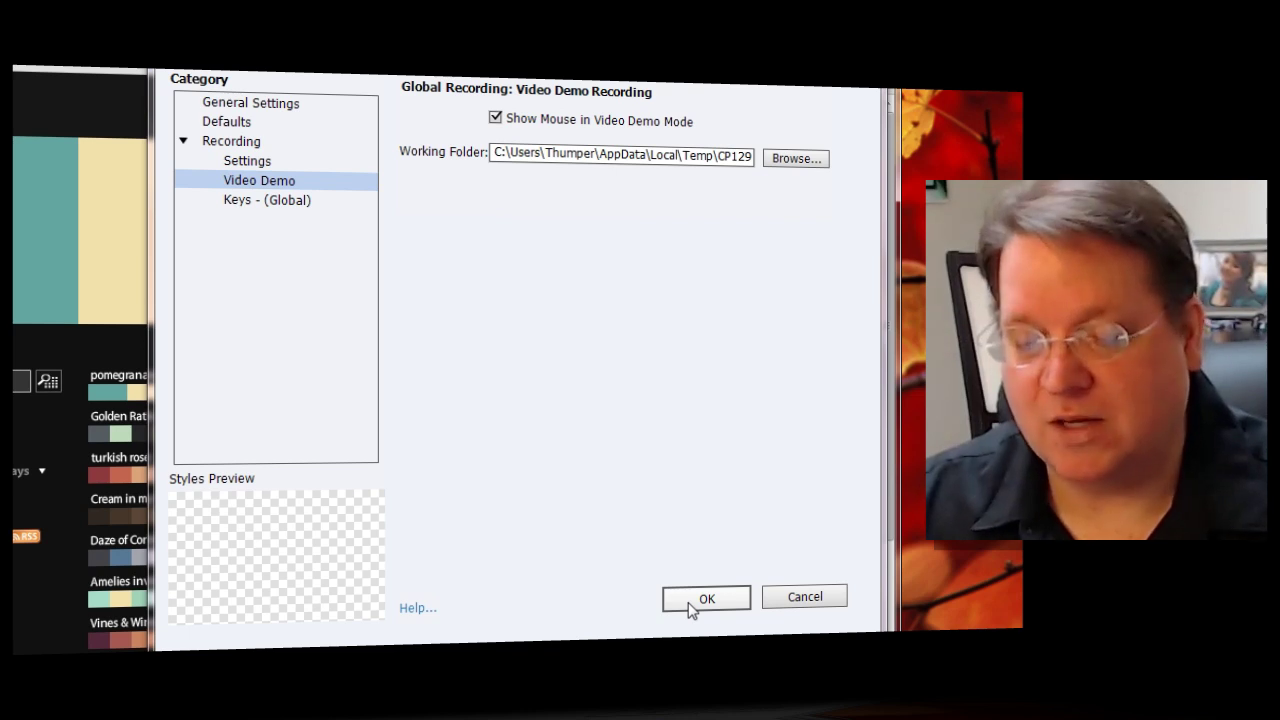
{"action": "left_click", "coordinate": [698, 600]}
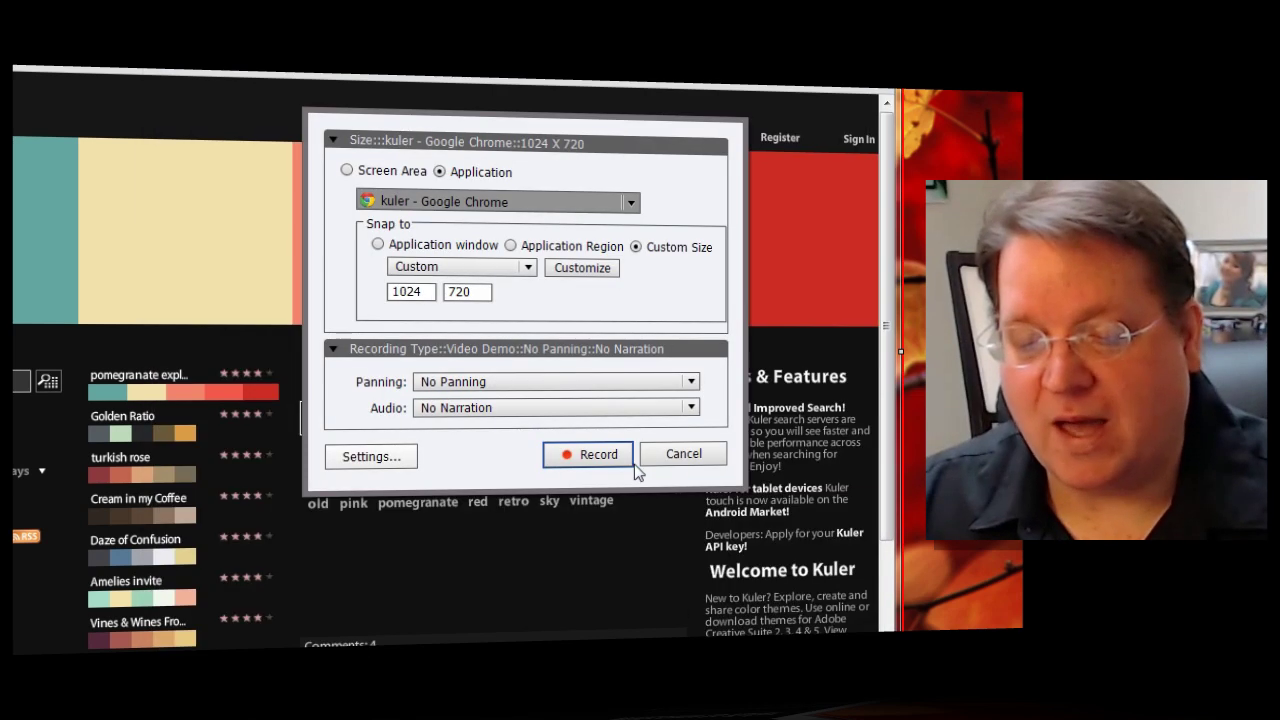
{"action": "left_click", "coordinate": [612, 462]}
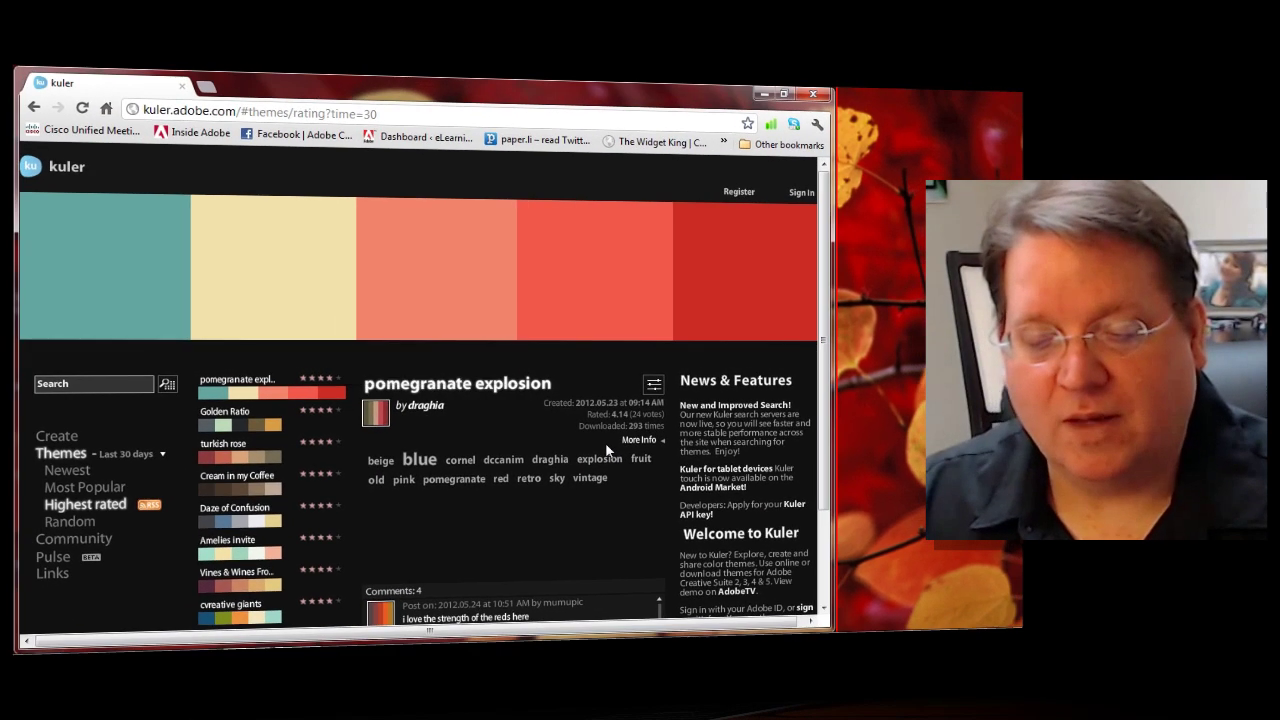
- Start a Kuler theme from a colour and move the base marker around the wheel
{"action": "left_click", "coordinate": [71, 442]}
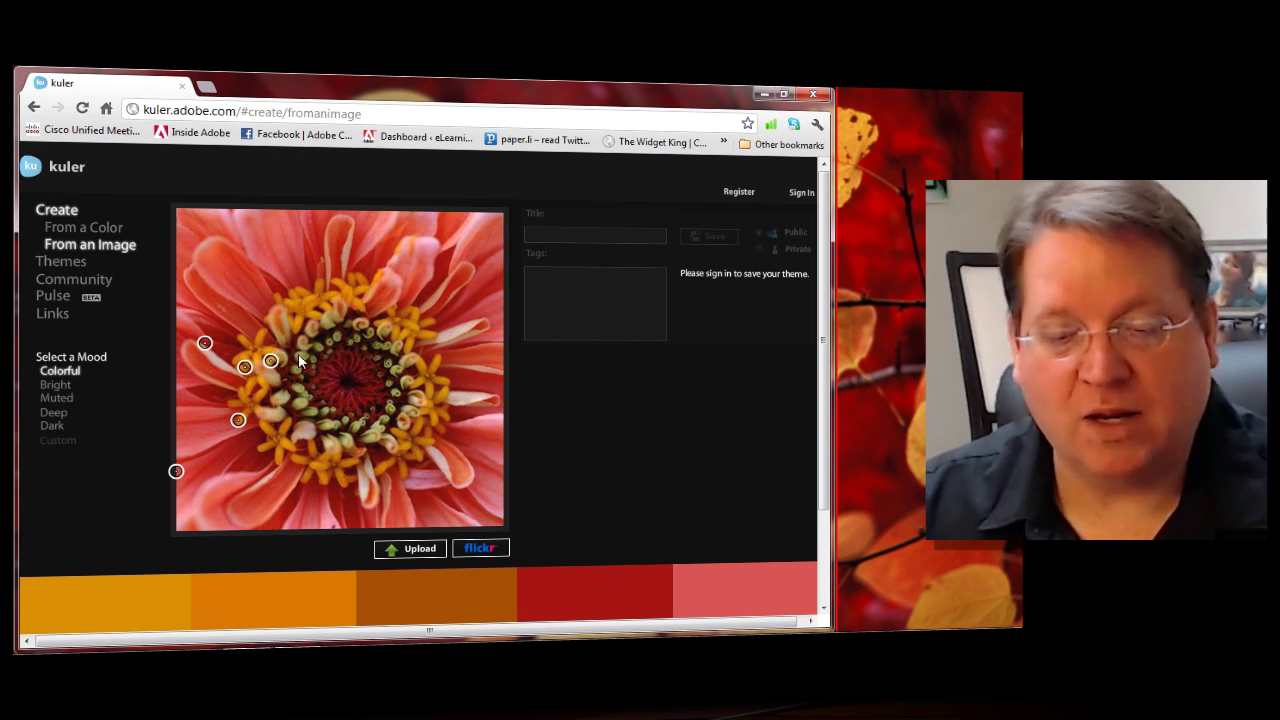
{"action": "left_click", "coordinate": [86, 230]}
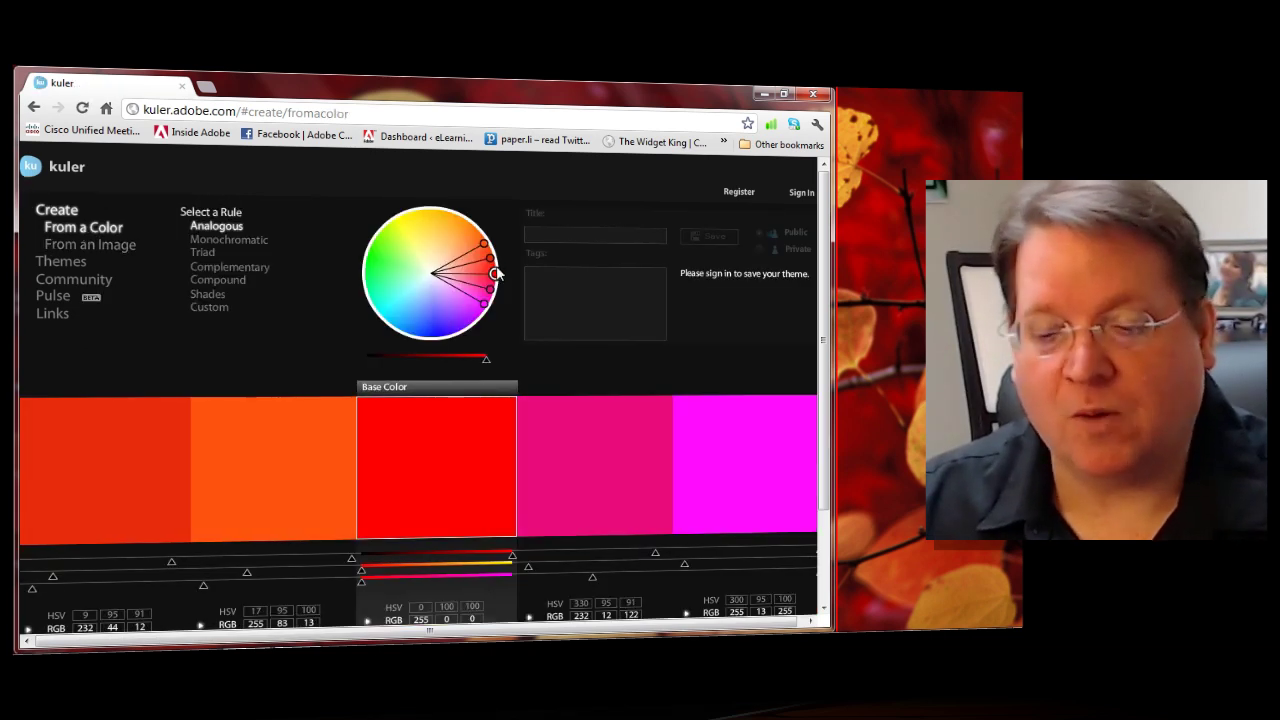
{"action": "mouse_move", "coordinate": [495, 276]}
{"action": "left_mouse_down"}
{"action": "mouse_move", "coordinate": [428, 285]}
{"action": "mouse_move", "coordinate": [424, 262]}
{"action": "mouse_move", "coordinate": [455, 285]}
{"action": "mouse_move", "coordinate": [465, 242]}
{"action": "mouse_move", "coordinate": [482, 262]}
{"action": "mouse_move", "coordinate": [466, 312]}
{"action": "left_mouse_up"}
- Try Monochromatic, then apply Triad with a pink-violet base (HSV 292/61/100)
{"action": "left_click", "coordinate": [228, 242]}
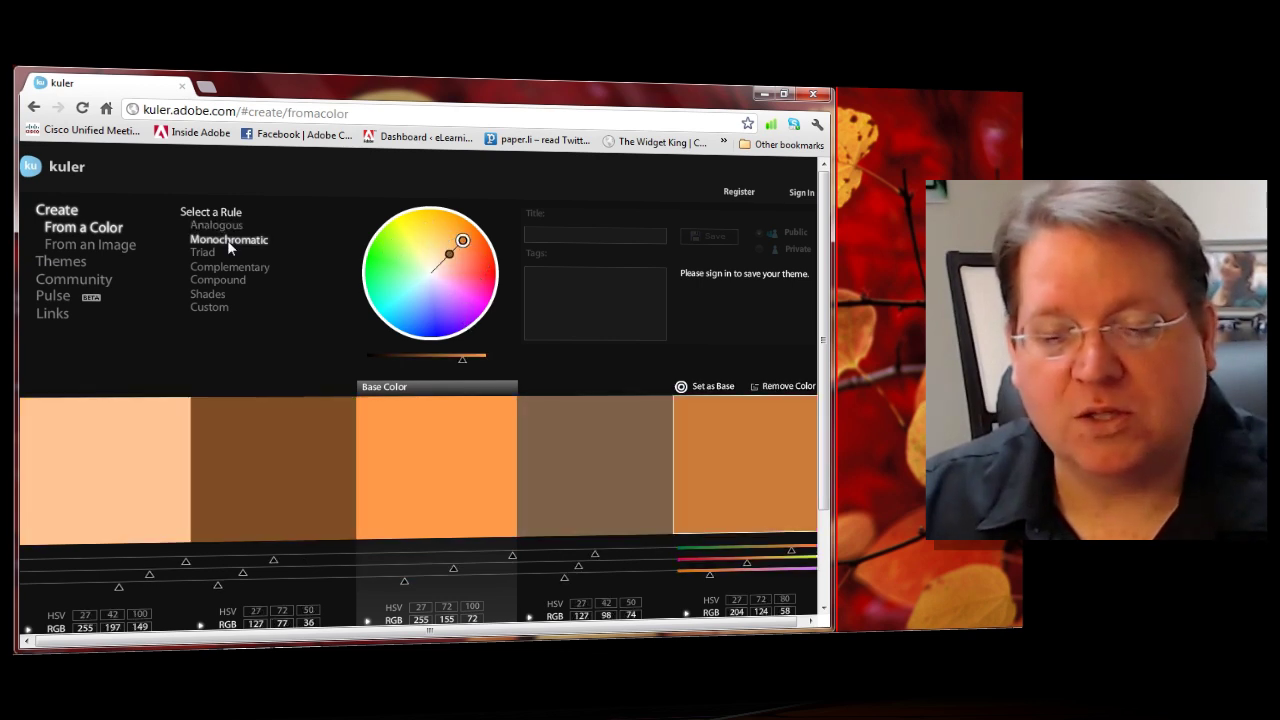
{"action": "mouse_move", "coordinate": [463, 243]}
{"action": "left_mouse_down"}
{"action": "mouse_move", "coordinate": [451, 275]}
{"action": "mouse_move", "coordinate": [493, 271]}
{"action": "mouse_move", "coordinate": [476, 290]}
{"action": "left_mouse_up"}
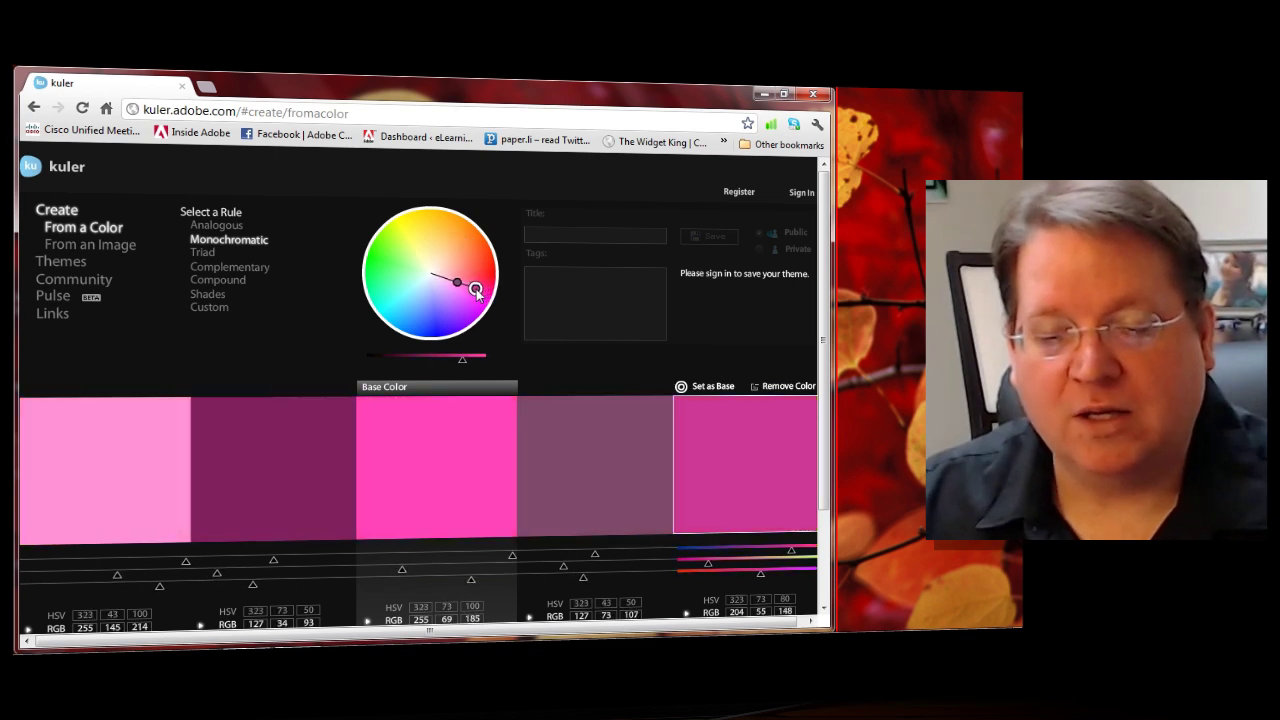
{"action": "left_click", "coordinate": [217, 249]}
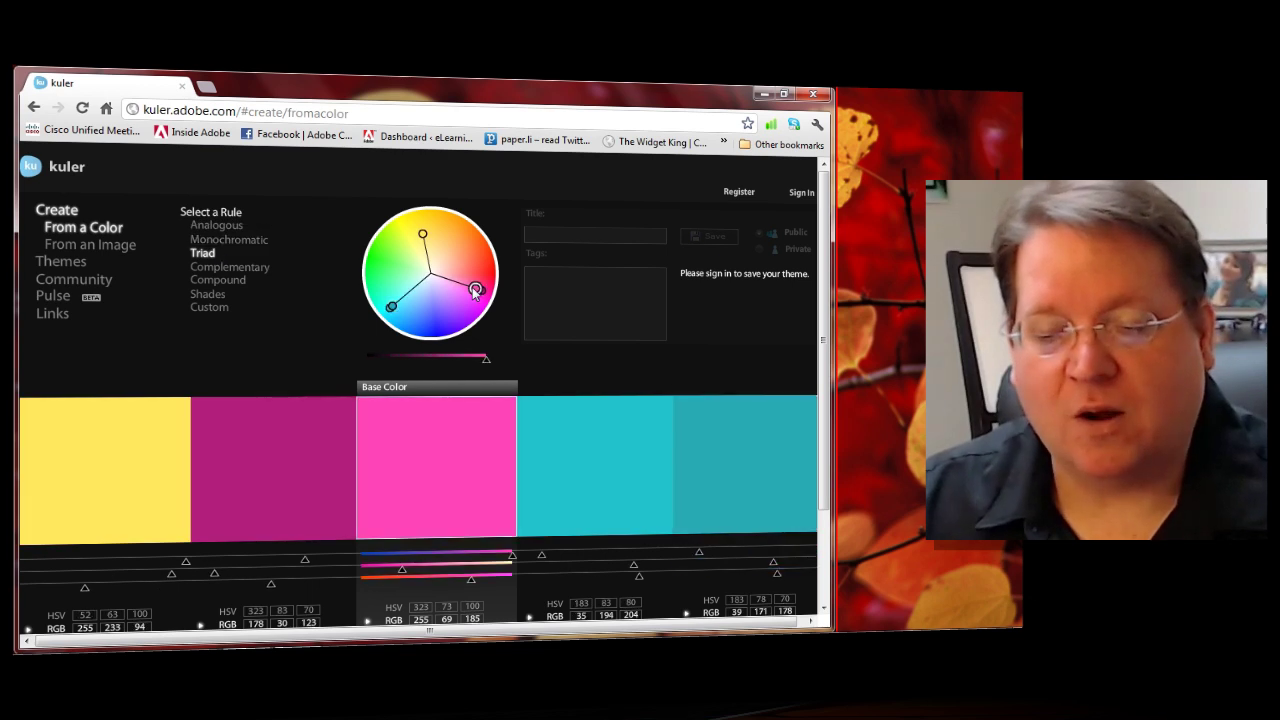
{"action": "mouse_move", "coordinate": [476, 289]}
{"action": "left_mouse_down"}
{"action": "mouse_move", "coordinate": [462, 245]}
{"action": "mouse_move", "coordinate": [458, 303]}
{"action": "left_mouse_up"}
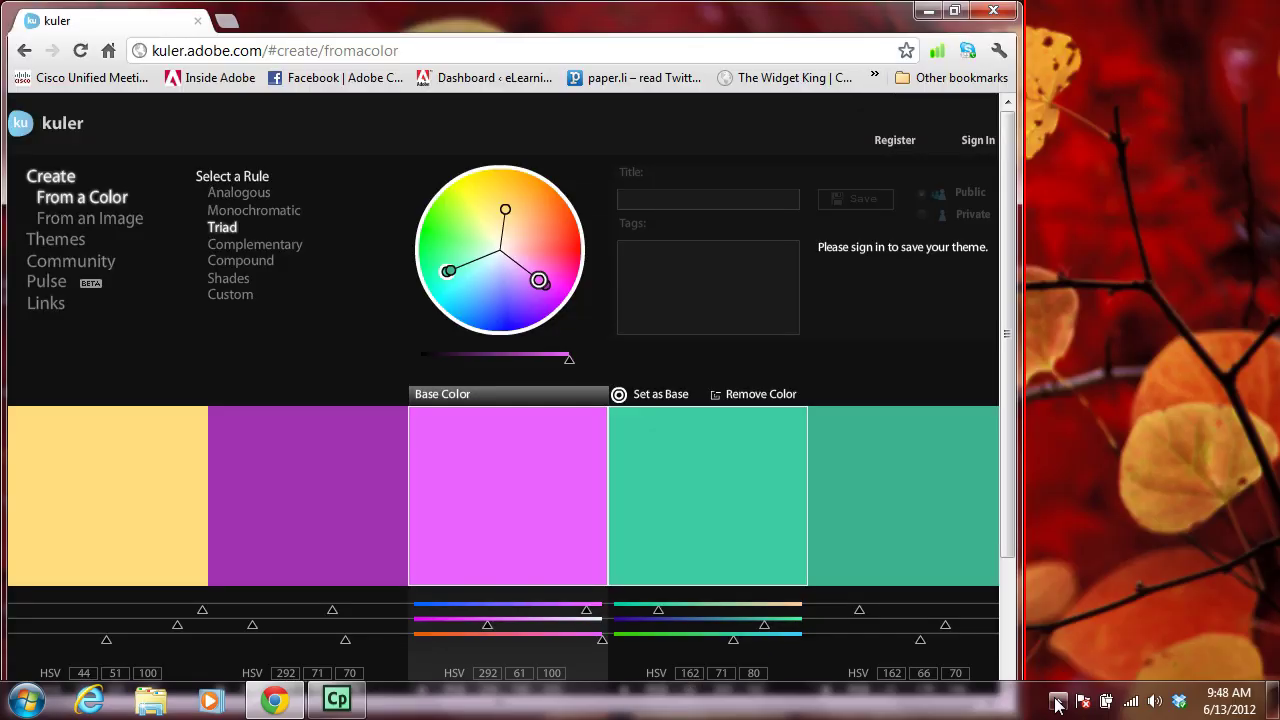
- Stop the recording from the tray icon and open the 53.1-second clip for editing
{"action": "left_click", "coordinate": [1057, 703]}
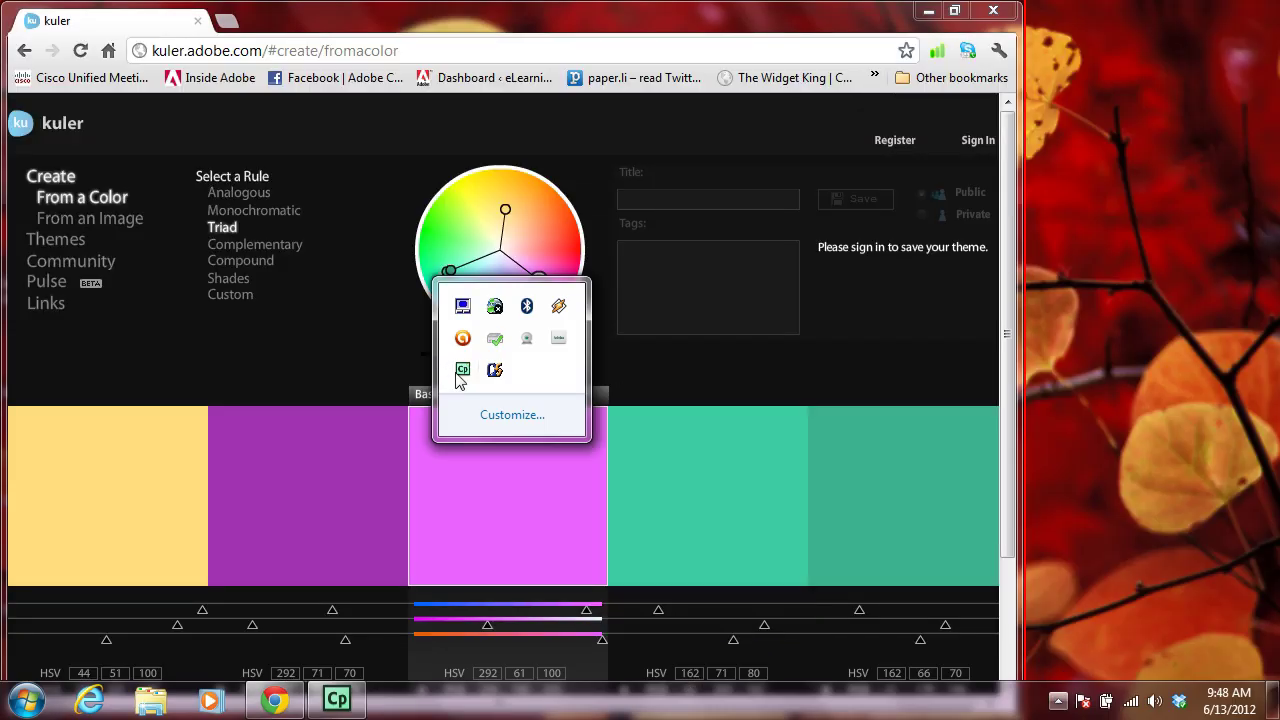
{"action": "left_click", "coordinate": [464, 370]}
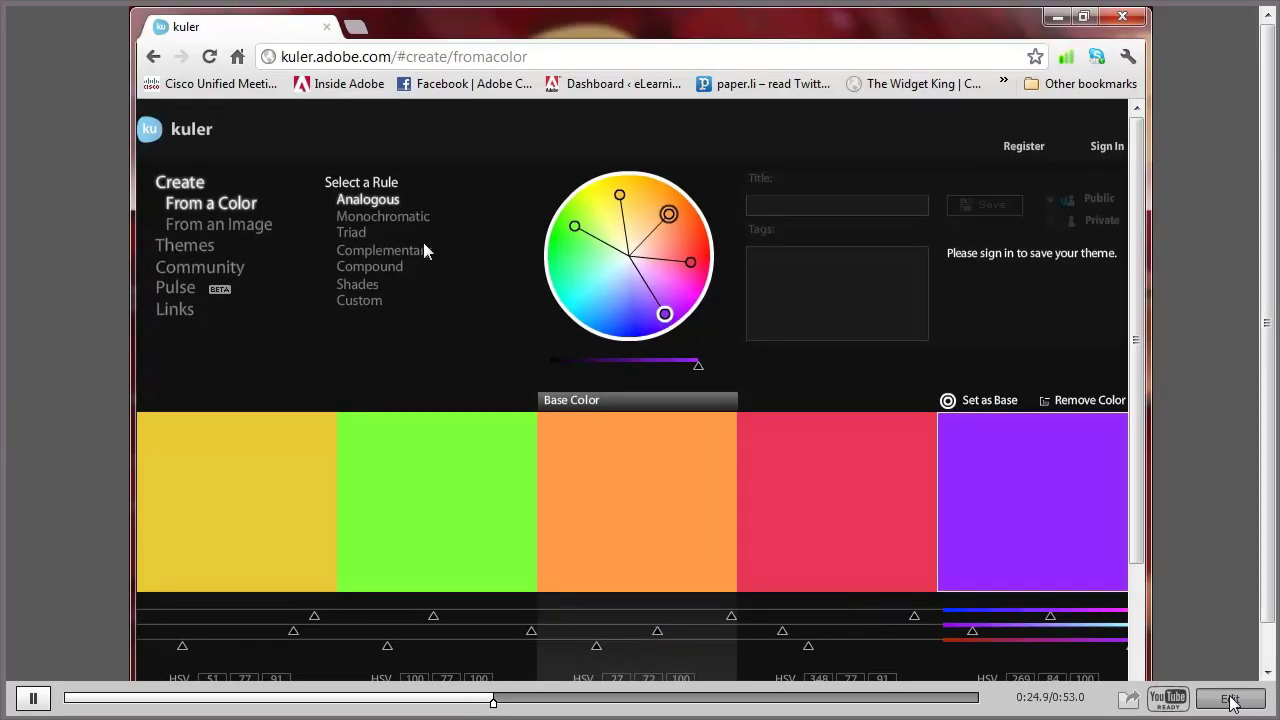
{"action": "left_click", "coordinate": [1228, 698]}
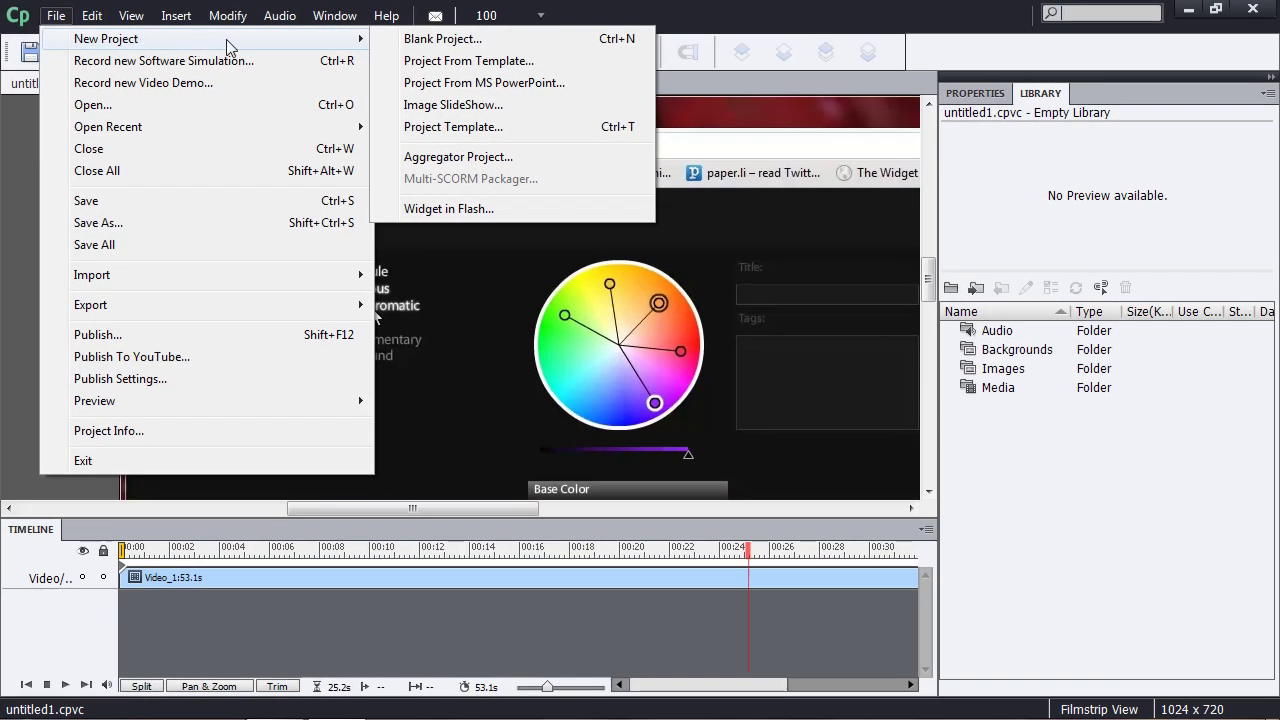
- Create a blank project, then switch back to the untitled1.cpvc project
{"action": "left_click", "coordinate": [409, 40]}
{"action": "left_click", "coordinate": [681, 425]}
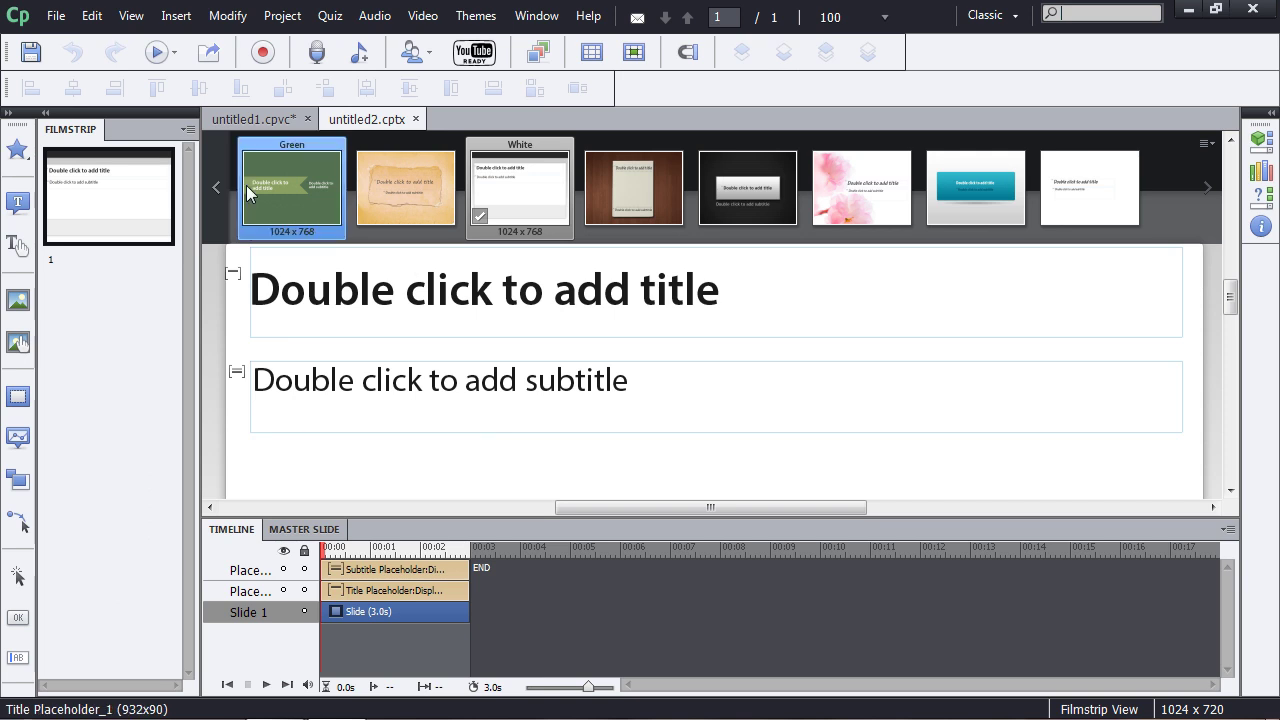
{"action": "left_click", "coordinate": [270, 120]}
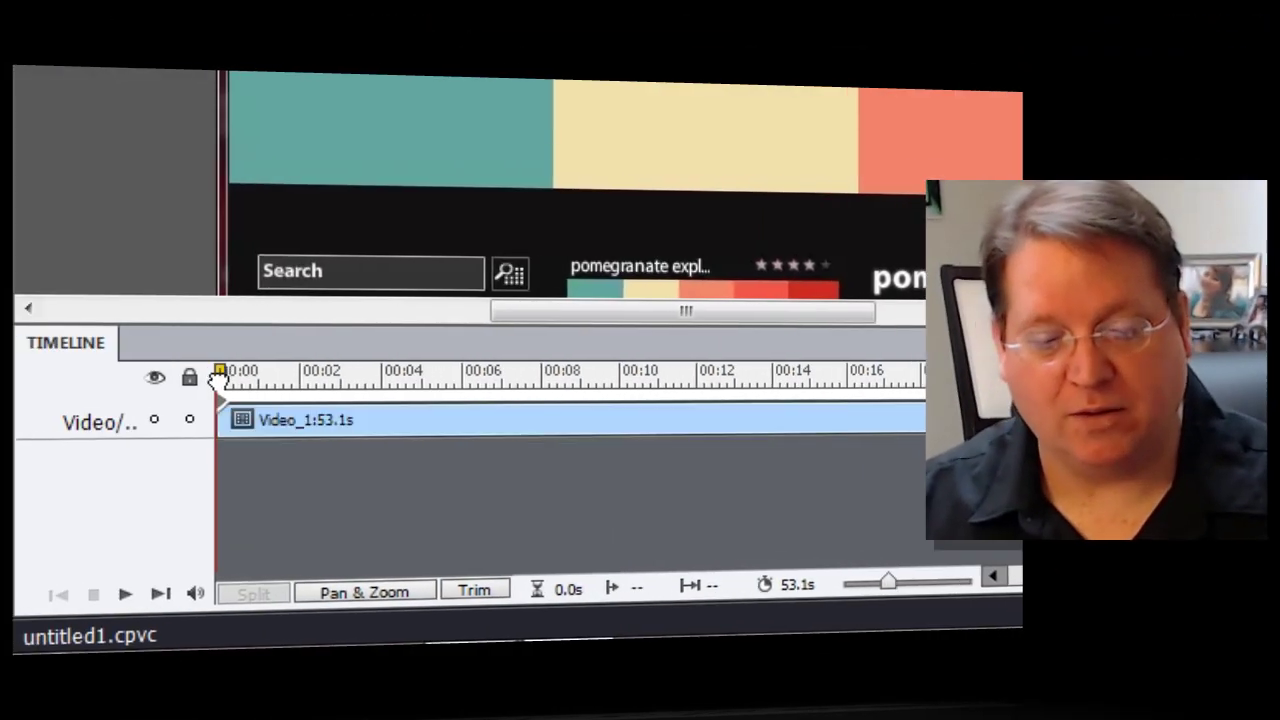
- Scrub and play the Video_1 preview to about 11.7 seconds, then return to the start
{"action": "mouse_move", "coordinate": [218, 378]}
{"action": "left_mouse_down"}
{"action": "mouse_move", "coordinate": [283, 380]}
{"action": "mouse_move", "coordinate": [222, 378]}
{"action": "left_mouse_up"}
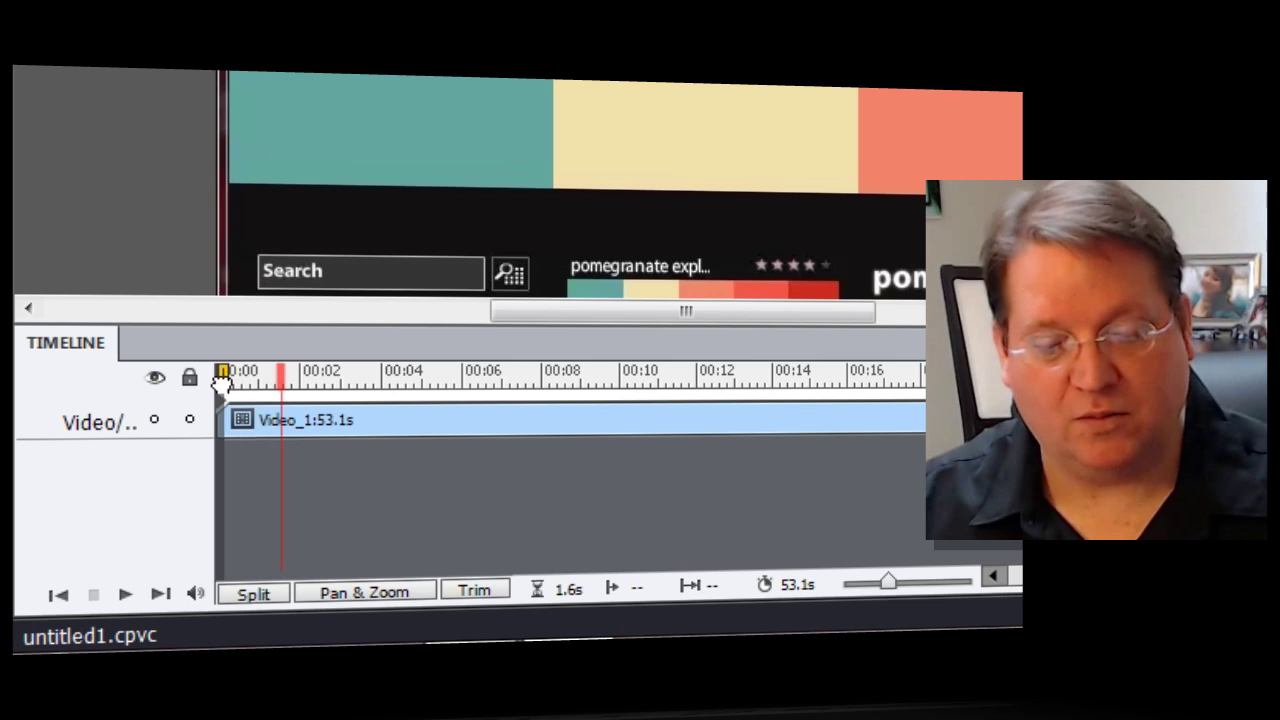
{"action": "left_click", "coordinate": [283, 377]}
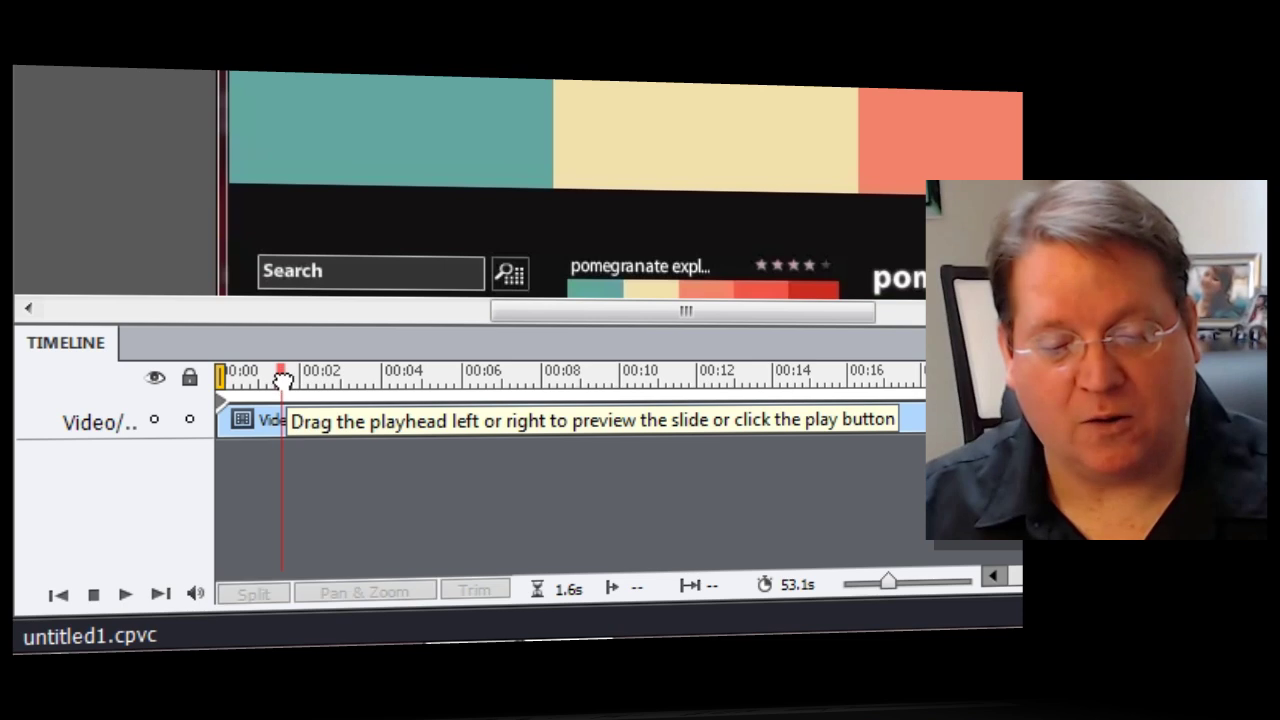
{"action": "left_click_drag", "start_coordinate": [283, 380], "coordinate": [655, 371]}
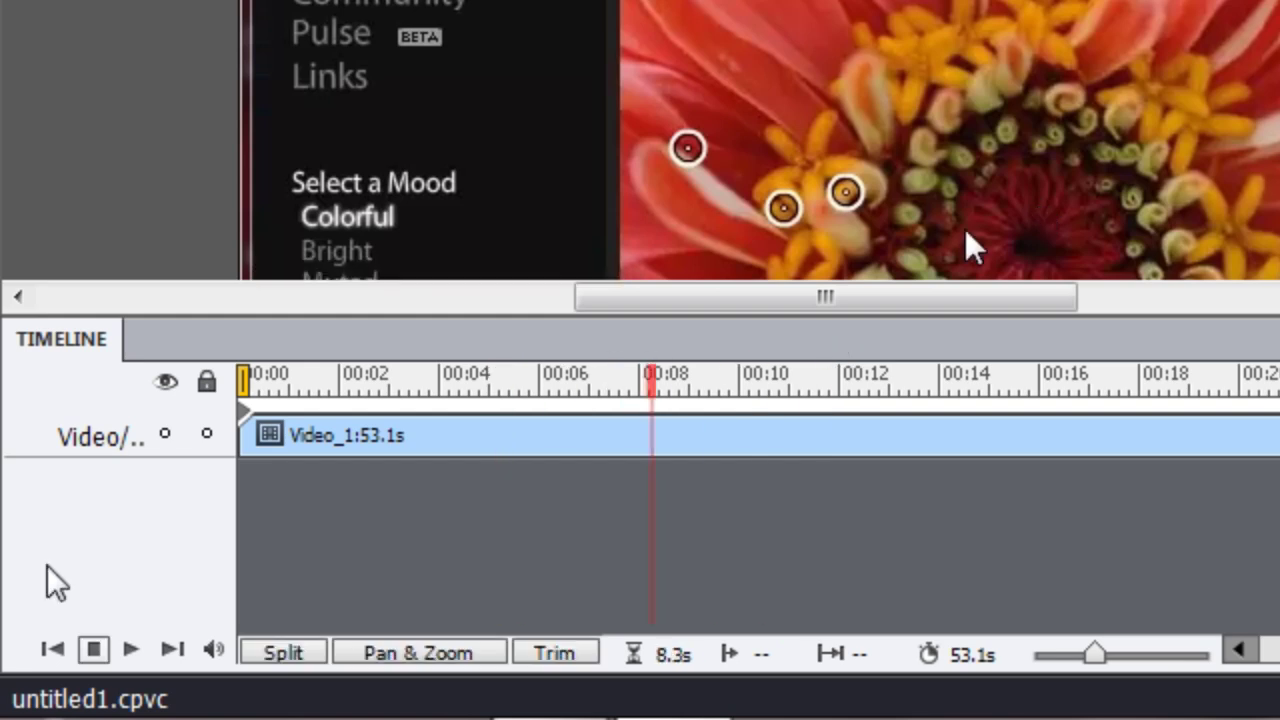
{"action": "left_click", "coordinate": [125, 650]}
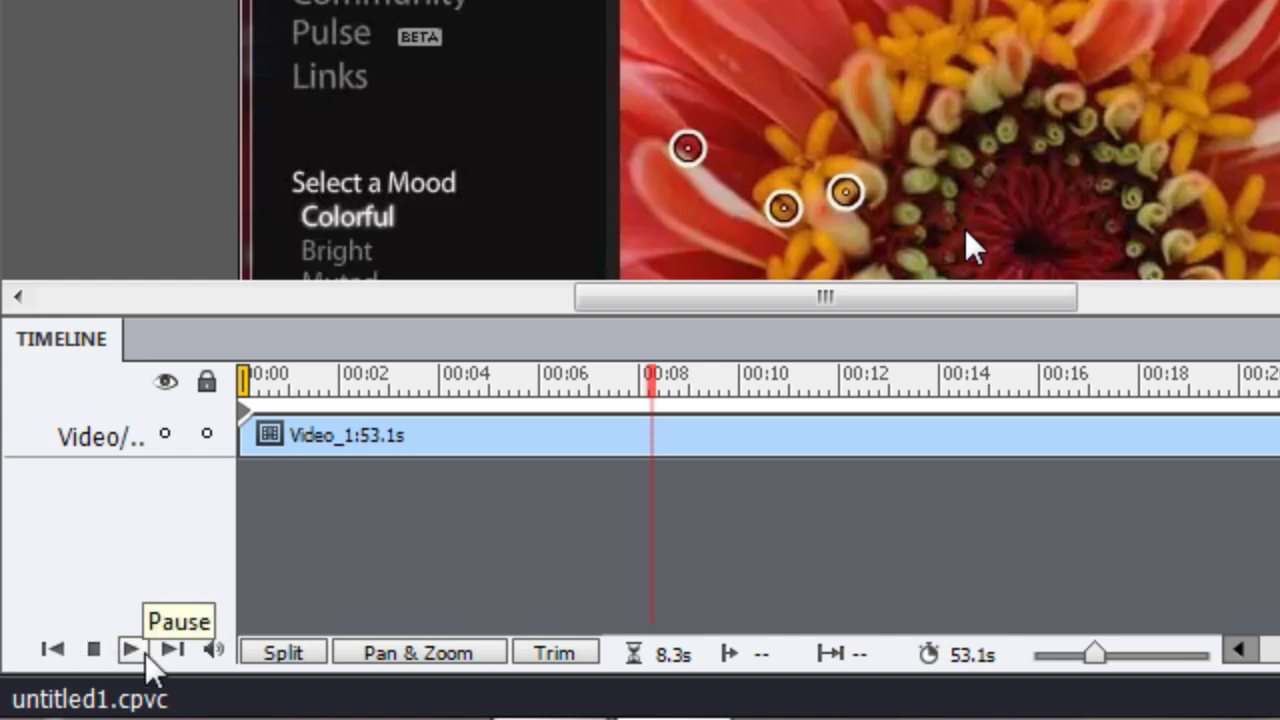
{"action": "left_click", "coordinate": [146, 658]}
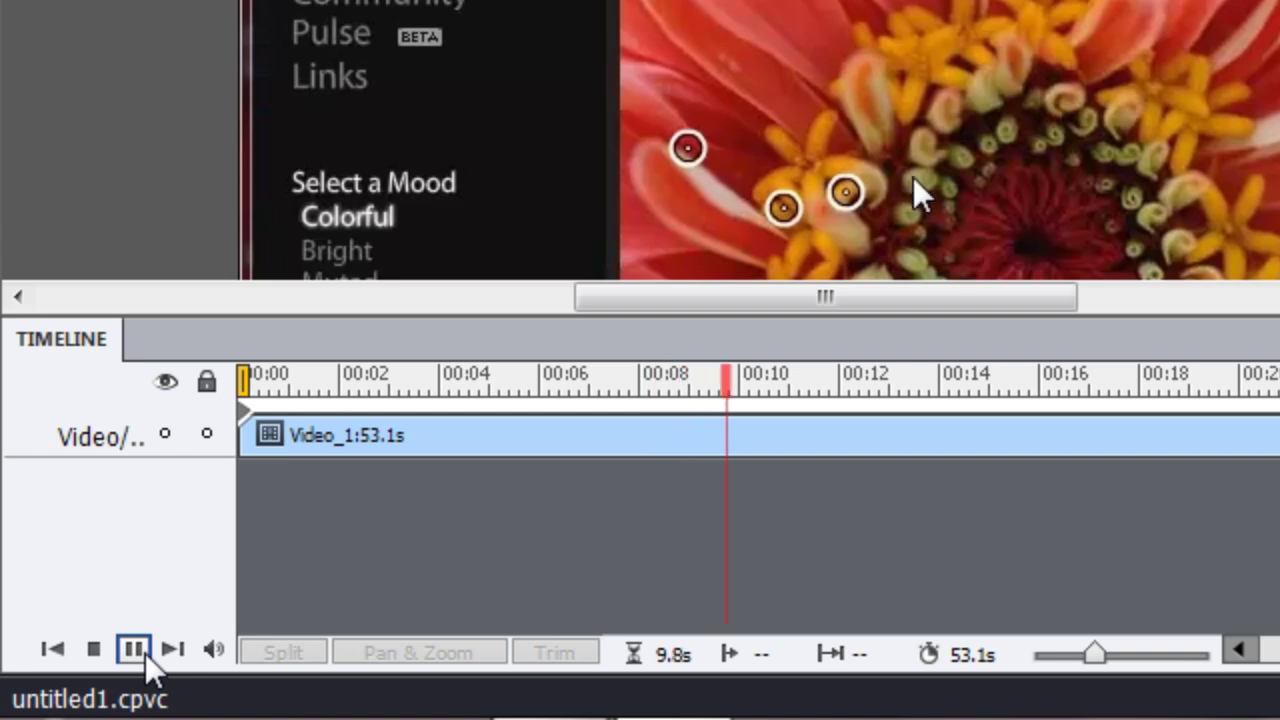
{"action": "left_click", "coordinate": [146, 658]}
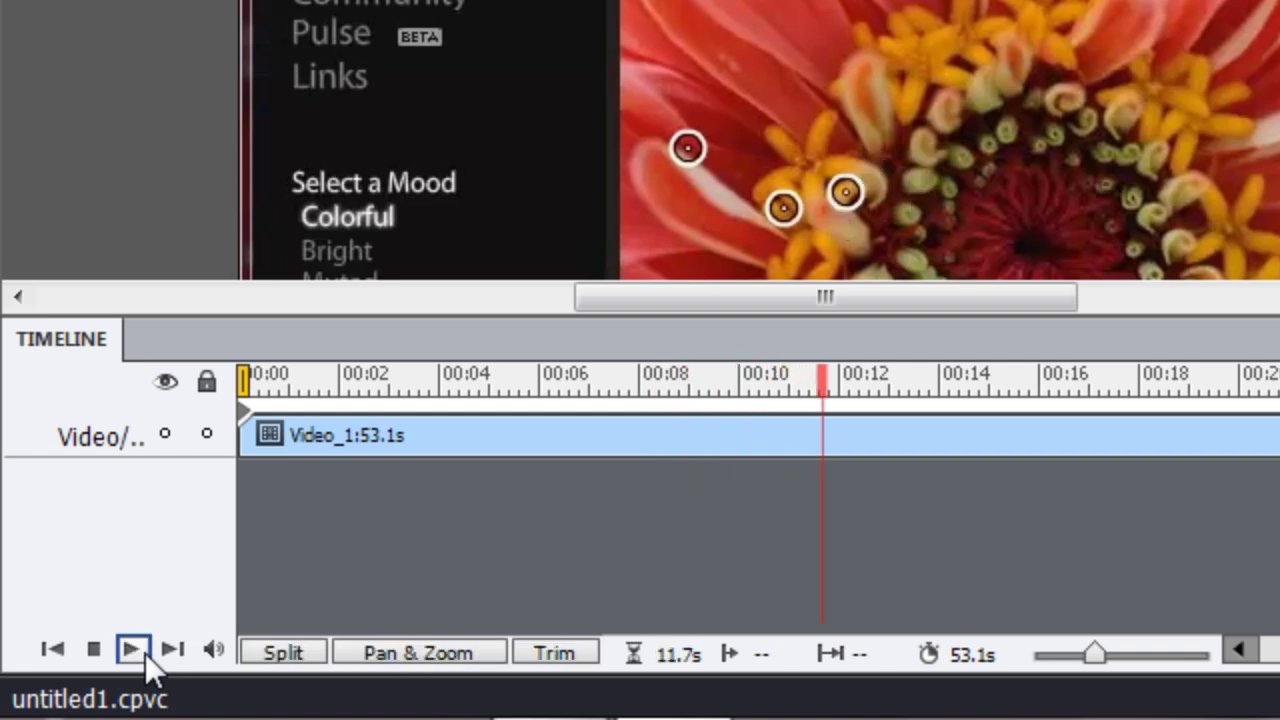
{"action": "left_click", "coordinate": [49, 655]}
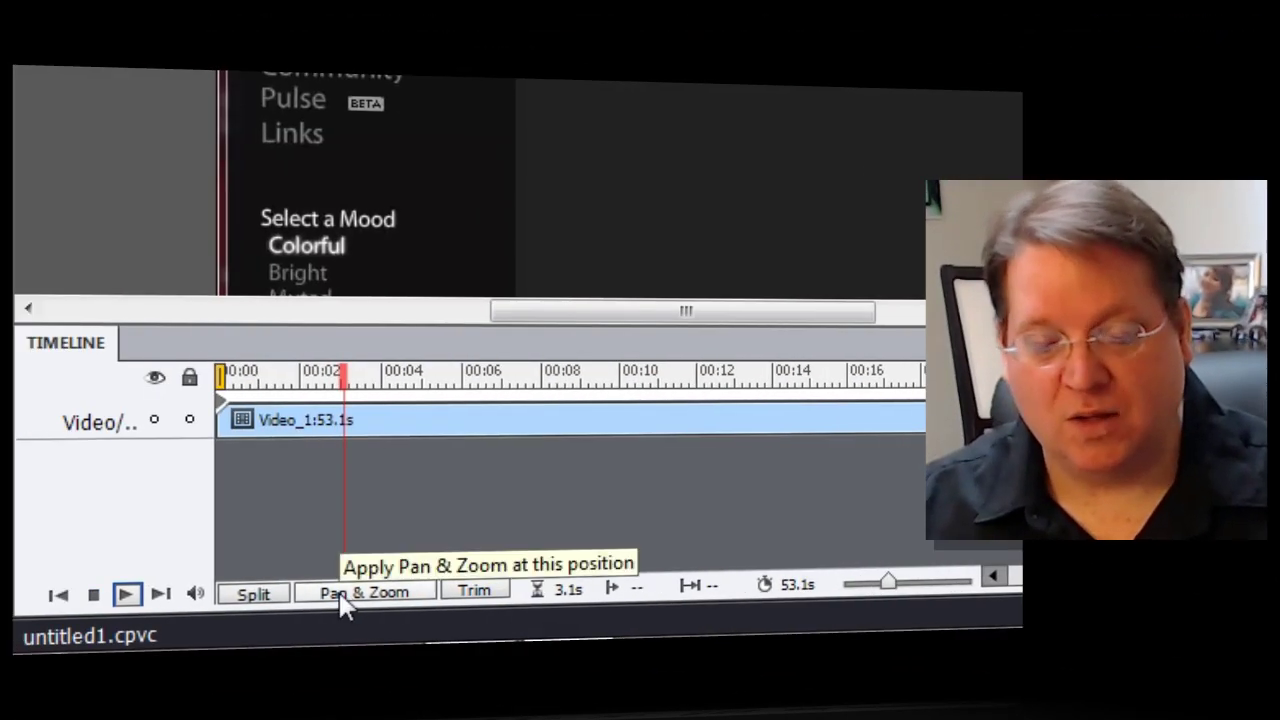
- Add a pan-and-zoom at about 7 seconds zooming 249% onto the flower over 3.4 secs
{"action": "left_click", "coordinate": [598, 380]}
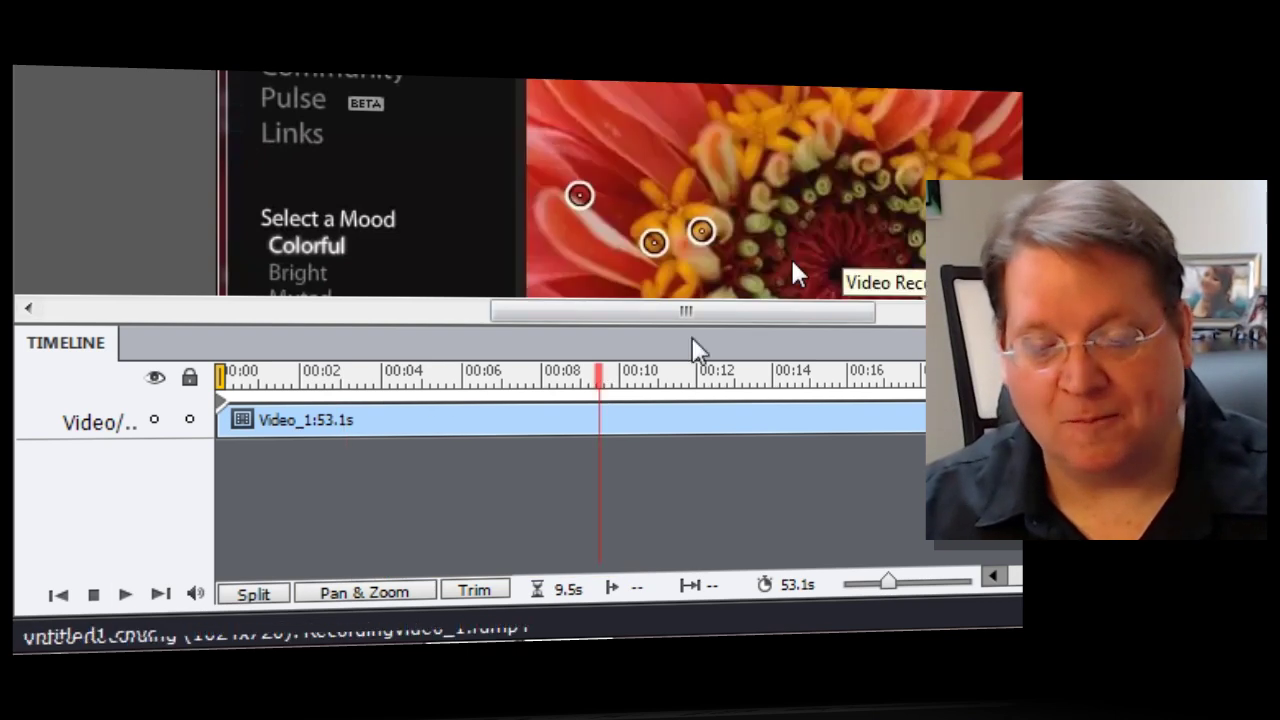
{"action": "left_click", "coordinate": [518, 373]}
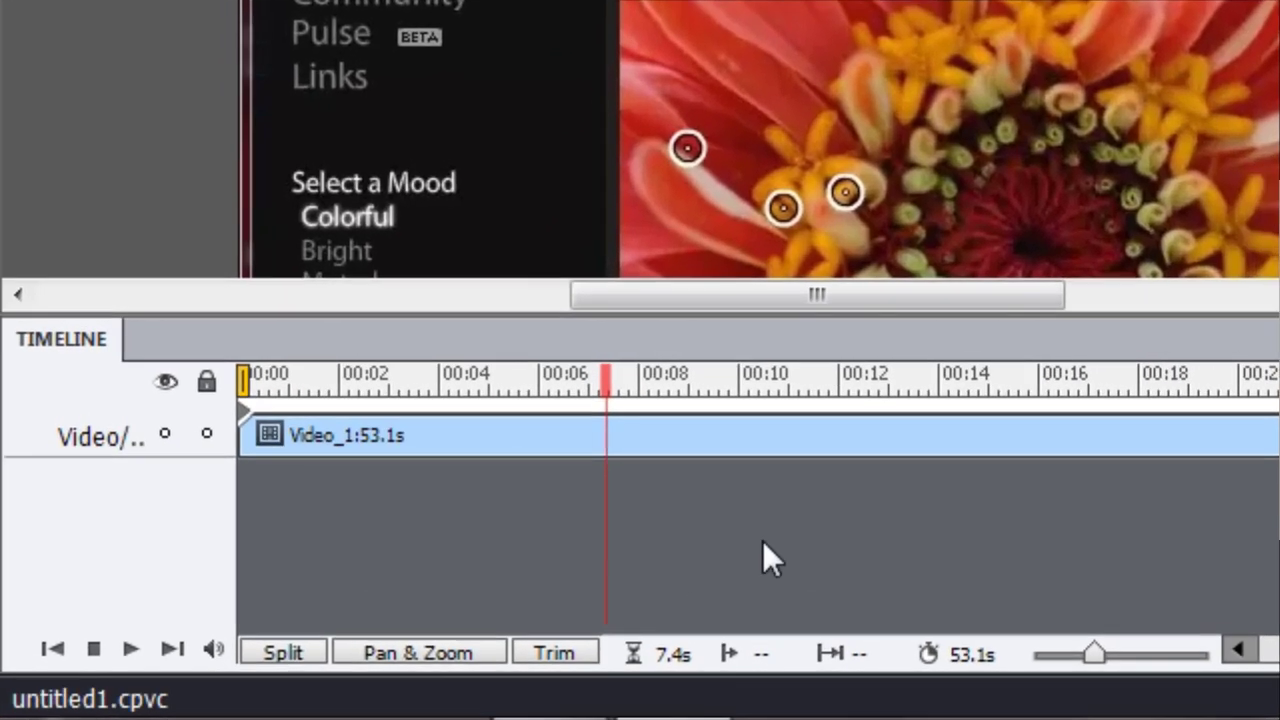
{"action": "left_click", "coordinate": [395, 656]}
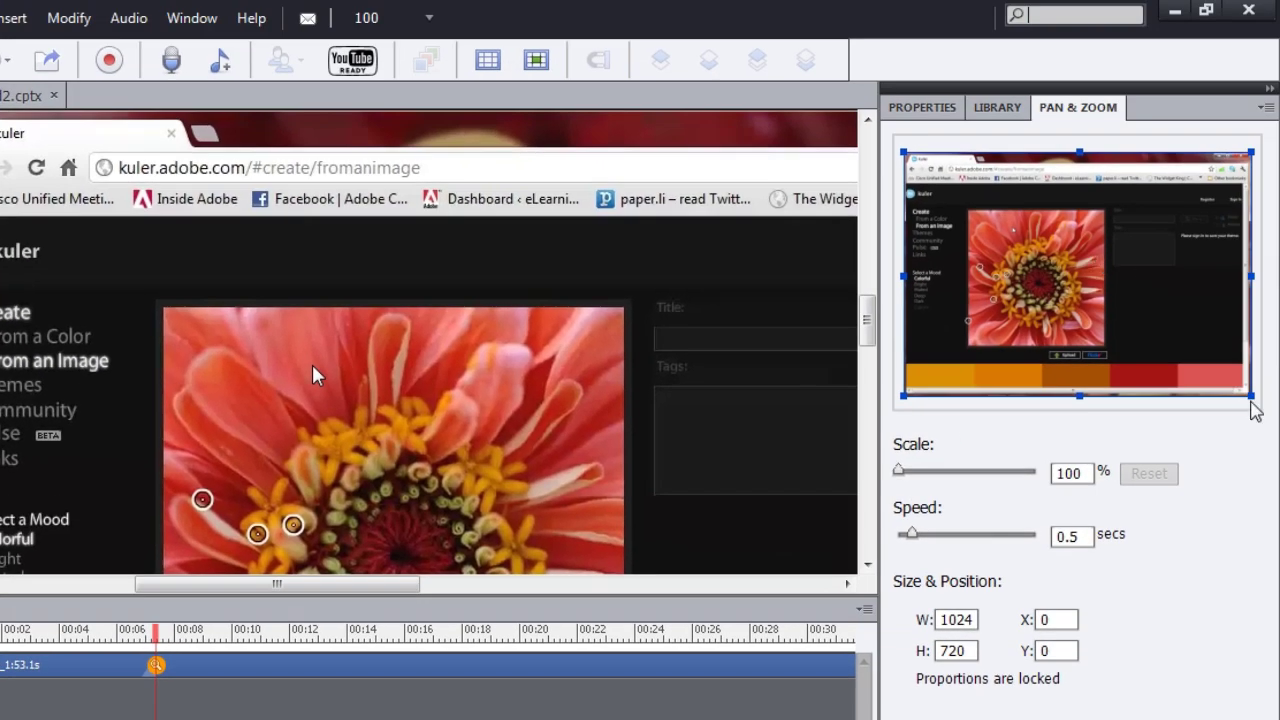
{"action": "left_click_drag", "start_coordinate": [1251, 395], "coordinate": [1102, 291]}
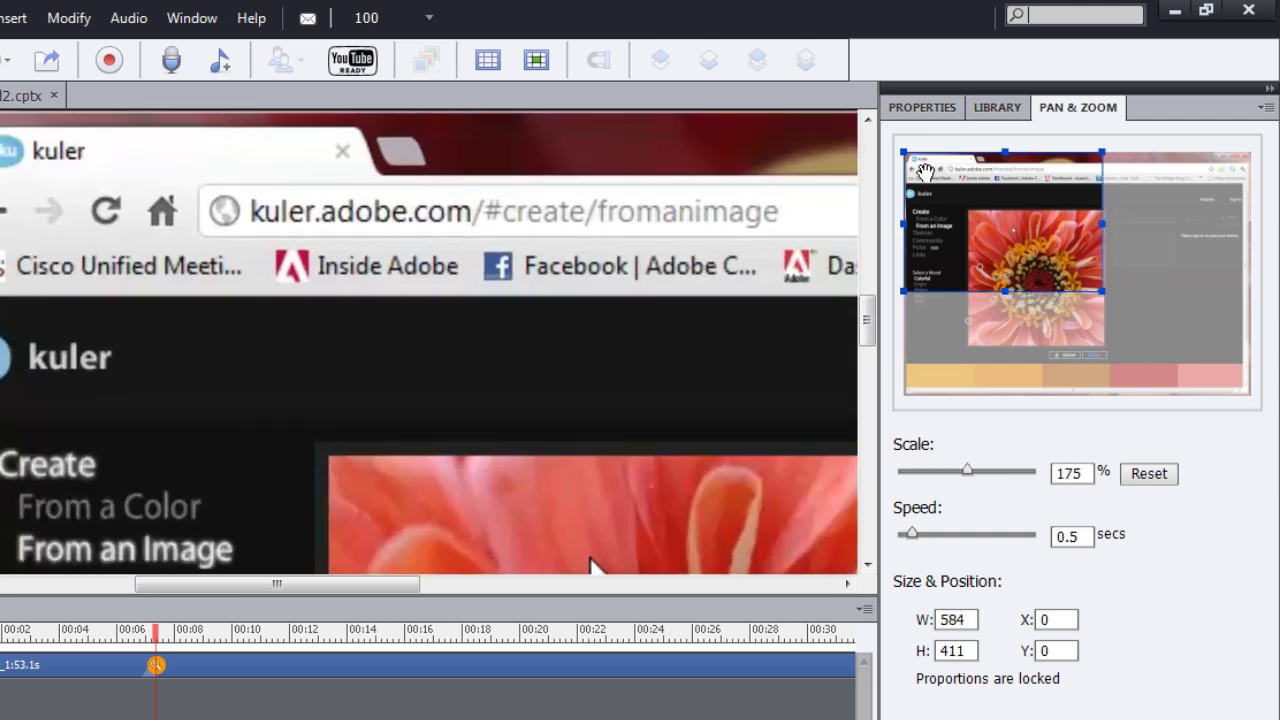
{"action": "left_click_drag", "start_coordinate": [967, 470], "coordinate": [1035, 470]}
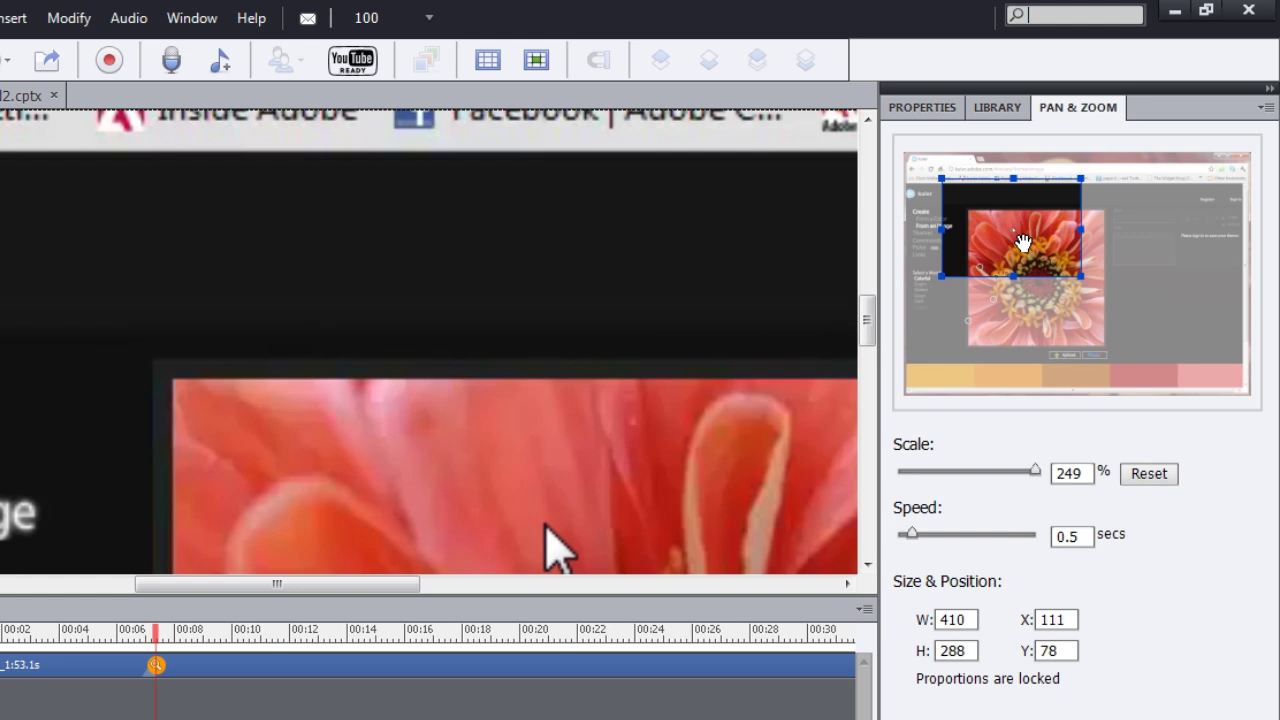
{"action": "left_click_drag", "start_coordinate": [1022, 242], "coordinate": [1047, 289]}
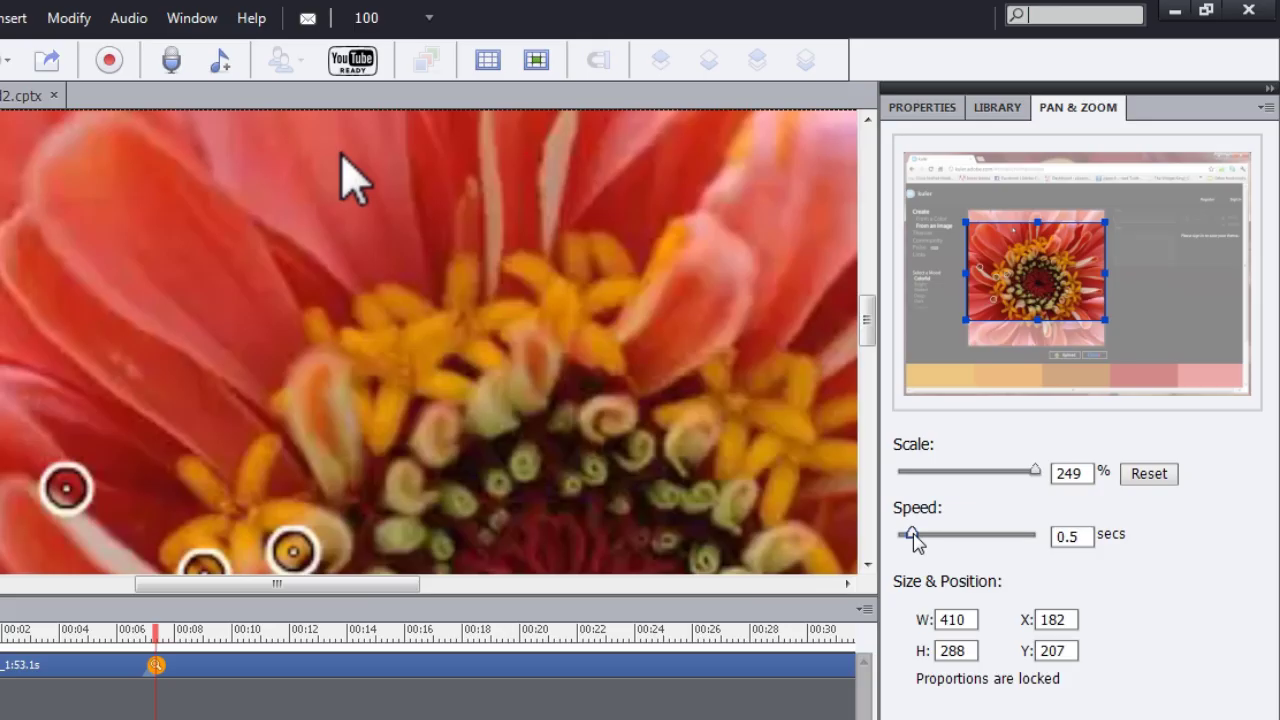
{"action": "left_click_drag", "start_coordinate": [913, 540], "coordinate": [987, 540]}
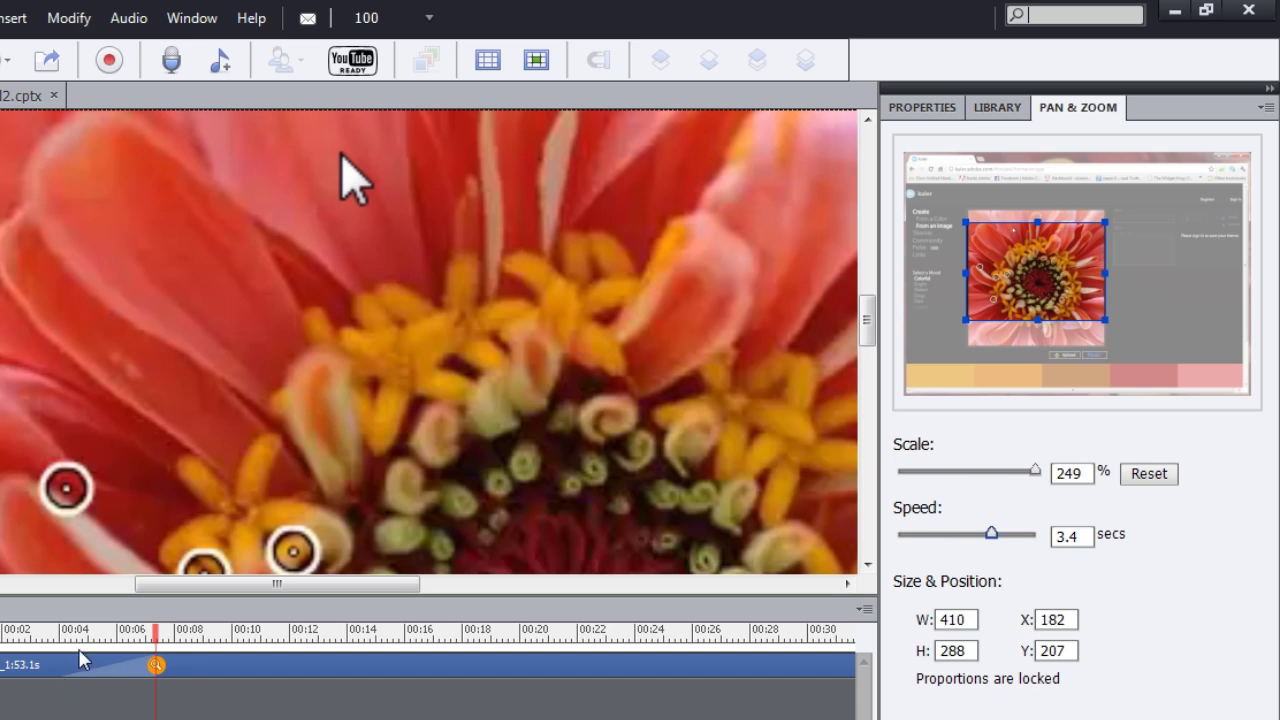
- Add a Zoom Out to the full page at about 8 seconds and preview past it
{"action": "left_click", "coordinate": [355, 180]}
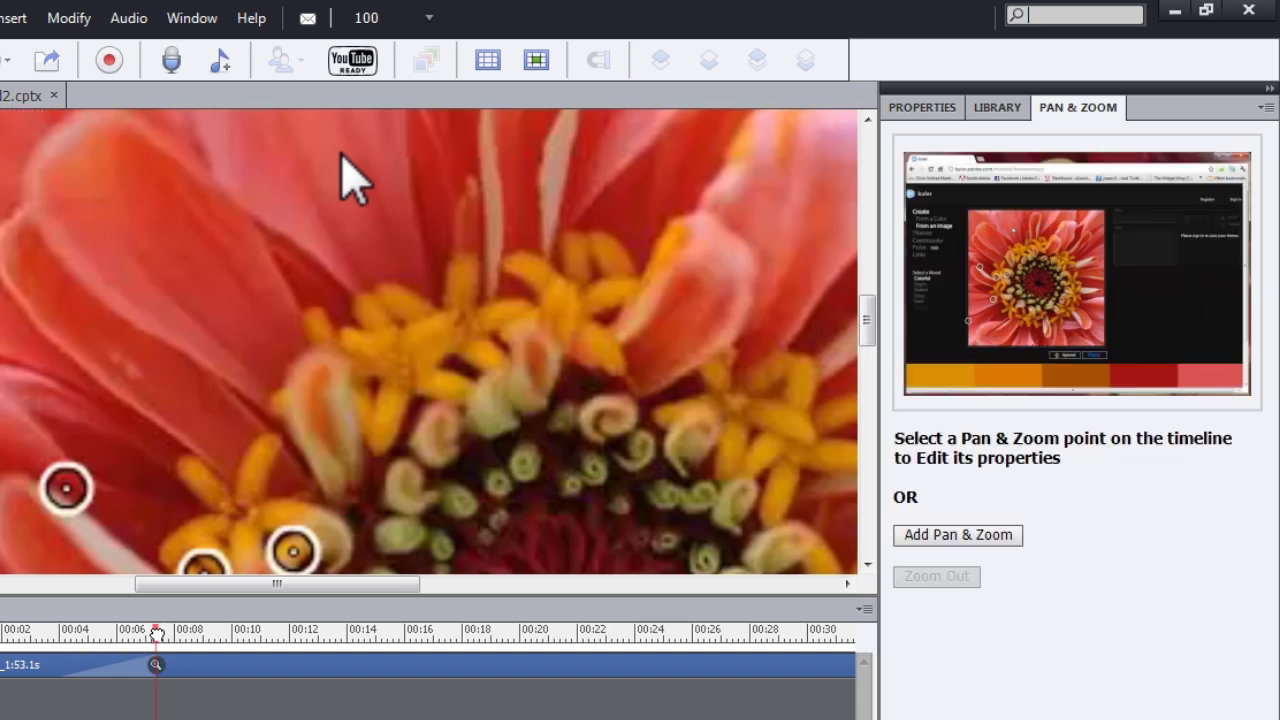
{"action": "mouse_move", "coordinate": [157, 635]}
{"action": "left_mouse_down"}
{"action": "mouse_move", "coordinate": [49, 638]}
{"action": "mouse_move", "coordinate": [160, 632]}
{"action": "left_mouse_up"}
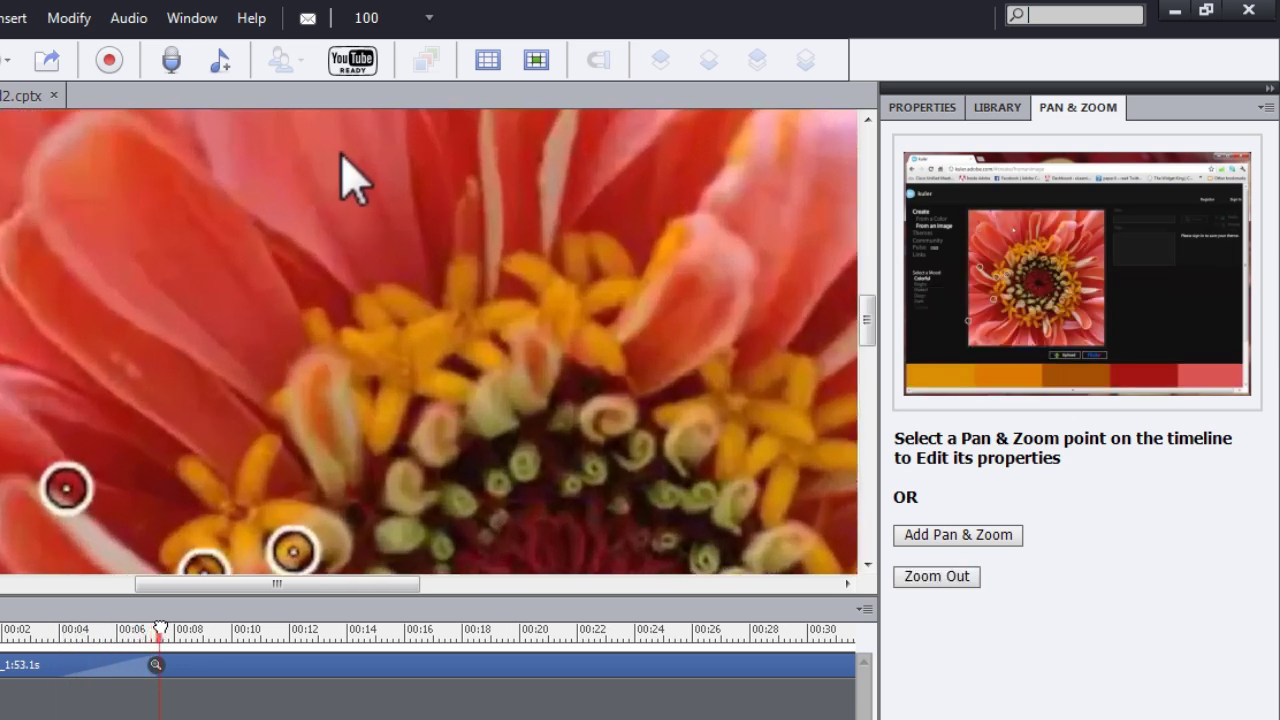
{"action": "left_click", "coordinate": [190, 630]}
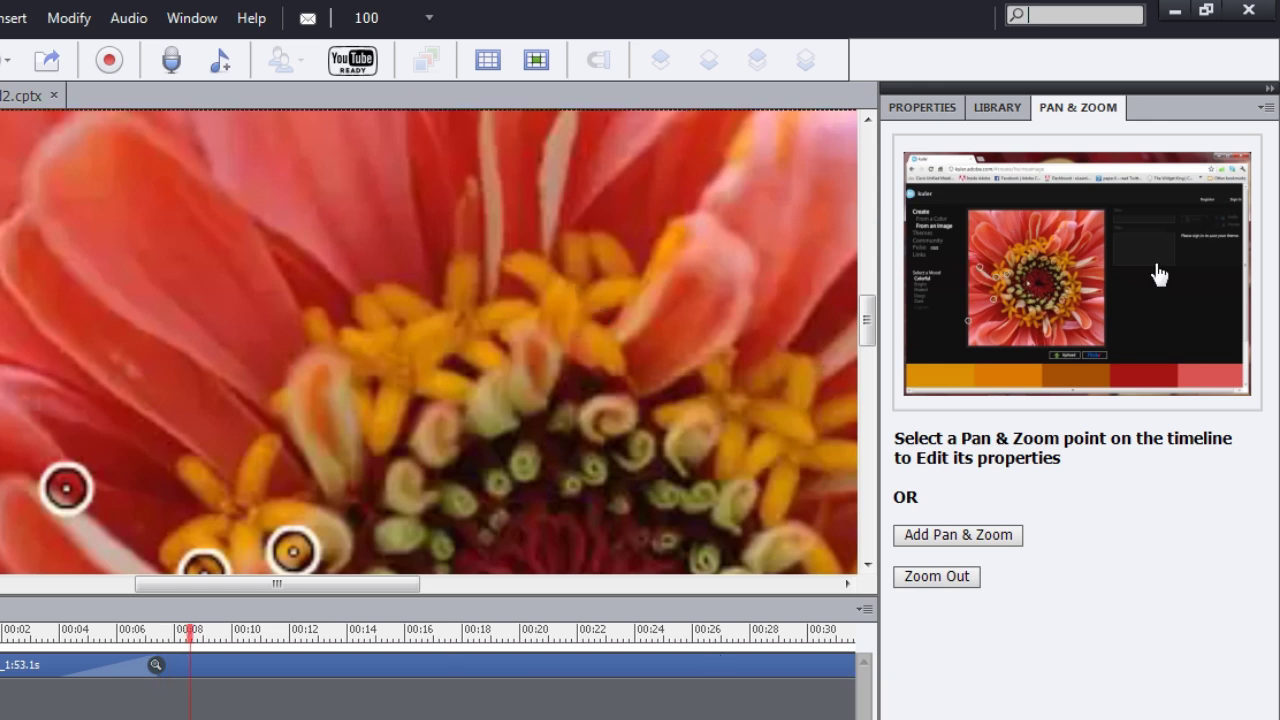
{"action": "left_click", "coordinate": [938, 578]}
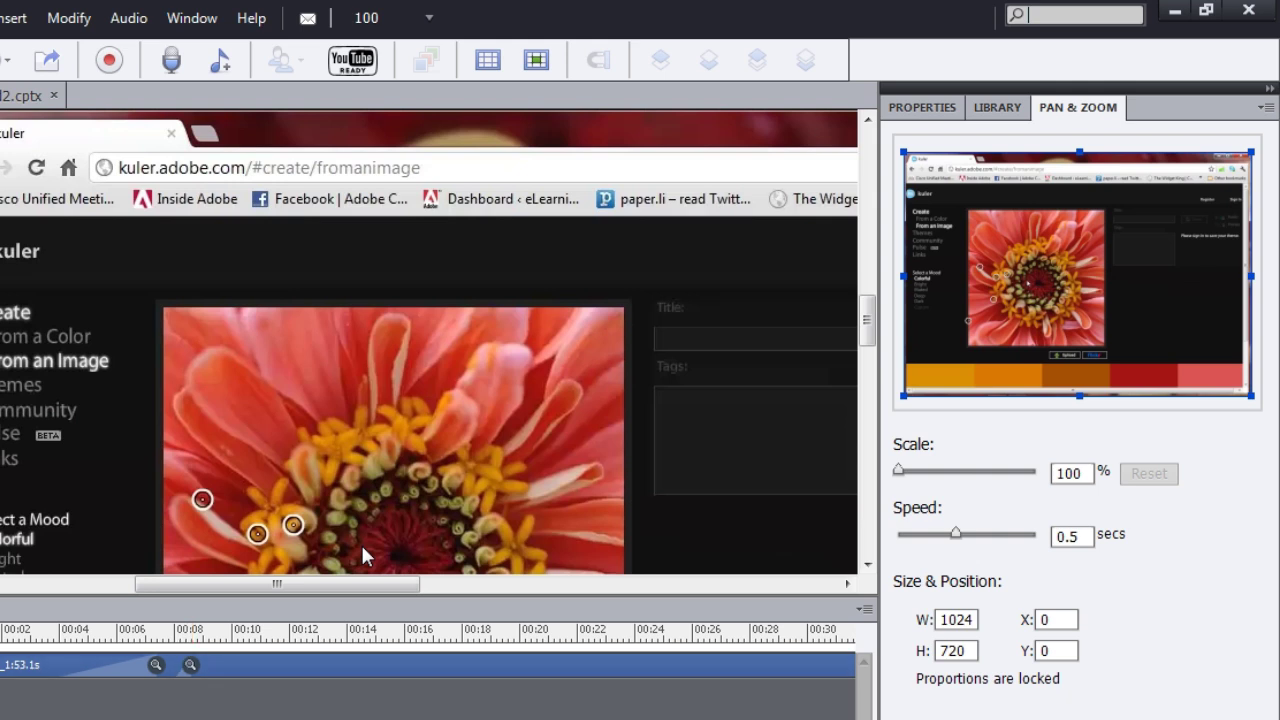
{"action": "key", "text": "End"}
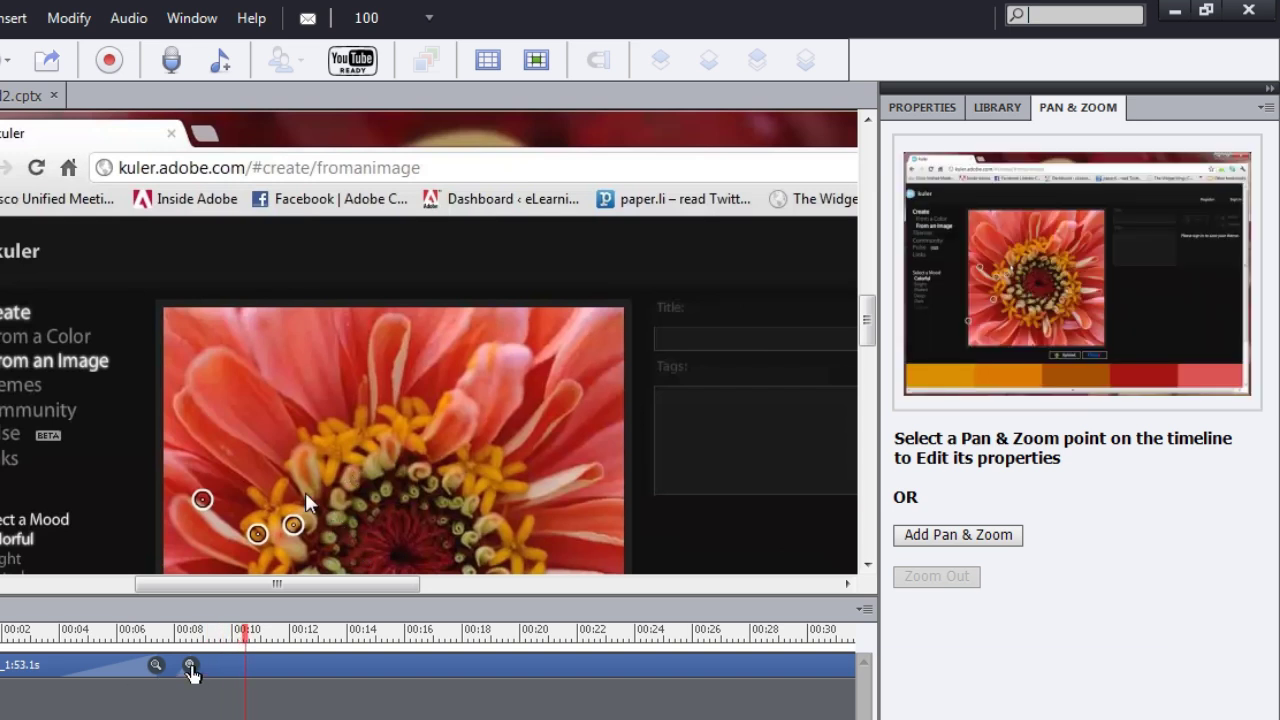
- Move the zoom-out point to about 18 seconds and return the playhead to about 9 seconds
{"action": "left_click", "coordinate": [191, 667]}
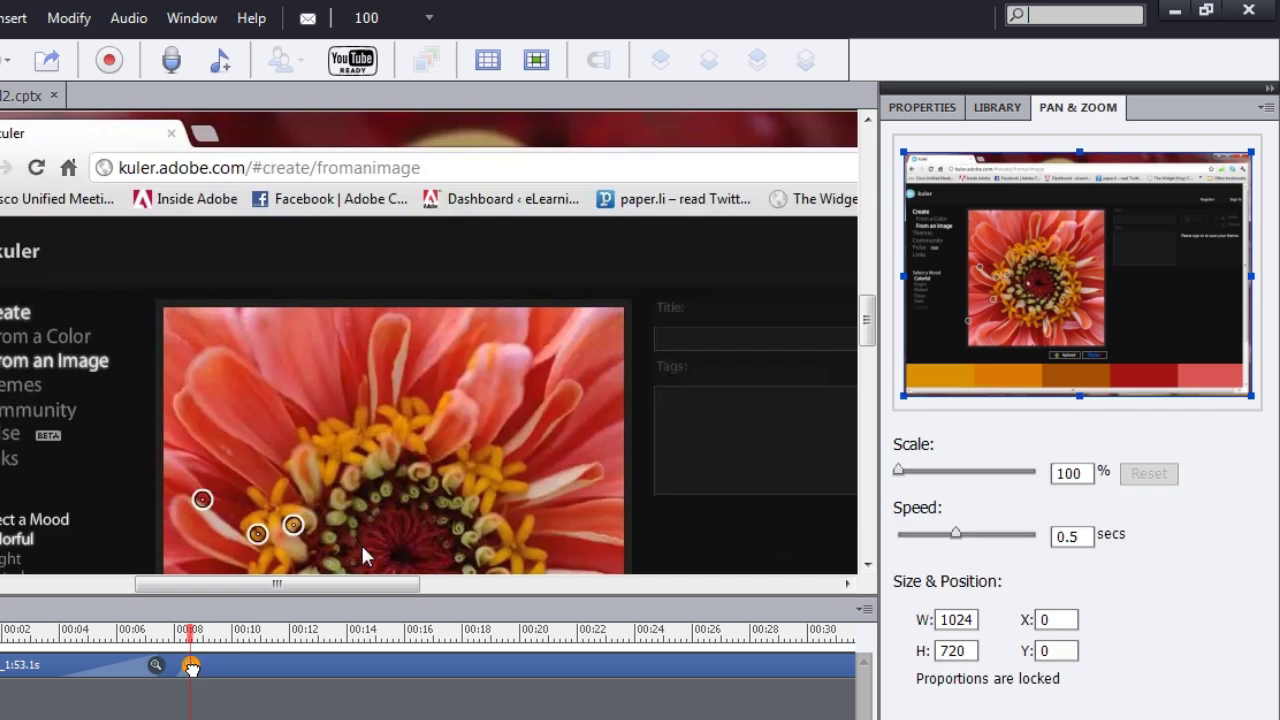
{"action": "mouse_move", "coordinate": [191, 667]}
{"action": "left_mouse_down"}
{"action": "mouse_move", "coordinate": [349, 667]}
{"action": "mouse_move", "coordinate": [456, 698]}
{"action": "left_mouse_up"}
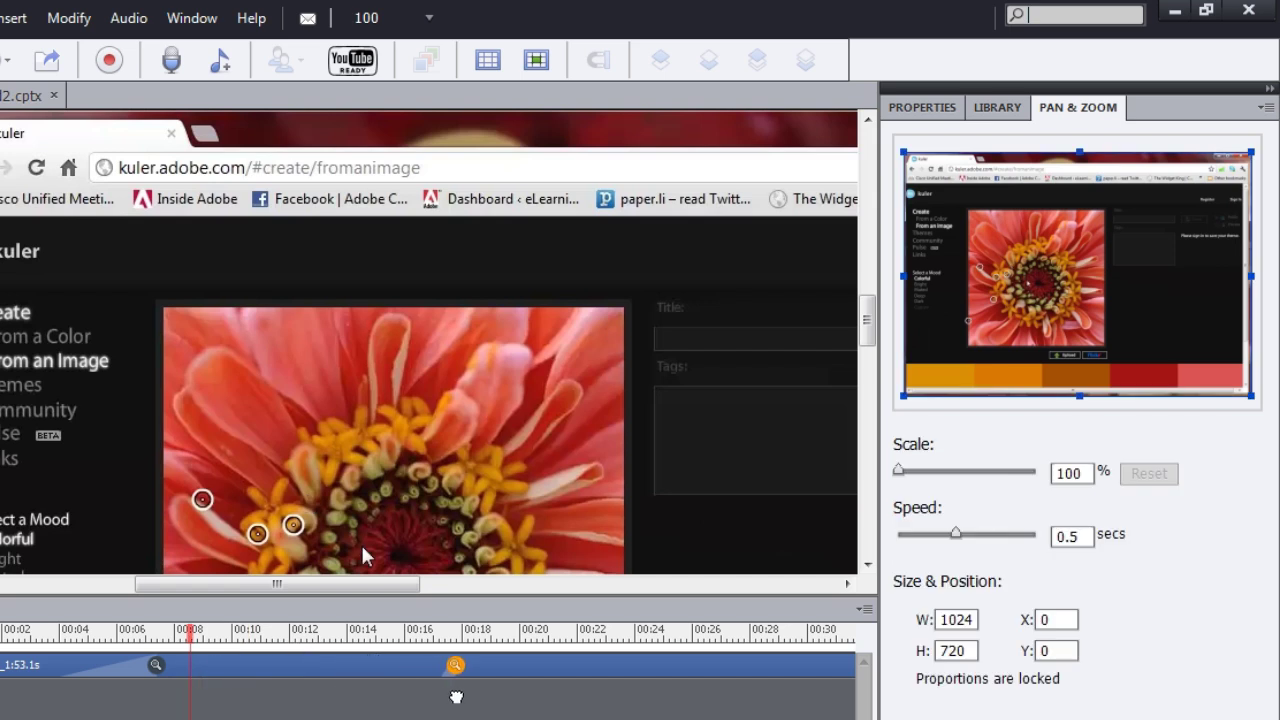
{"action": "left_click_drag", "start_coordinate": [457, 697], "coordinate": [481, 705]}
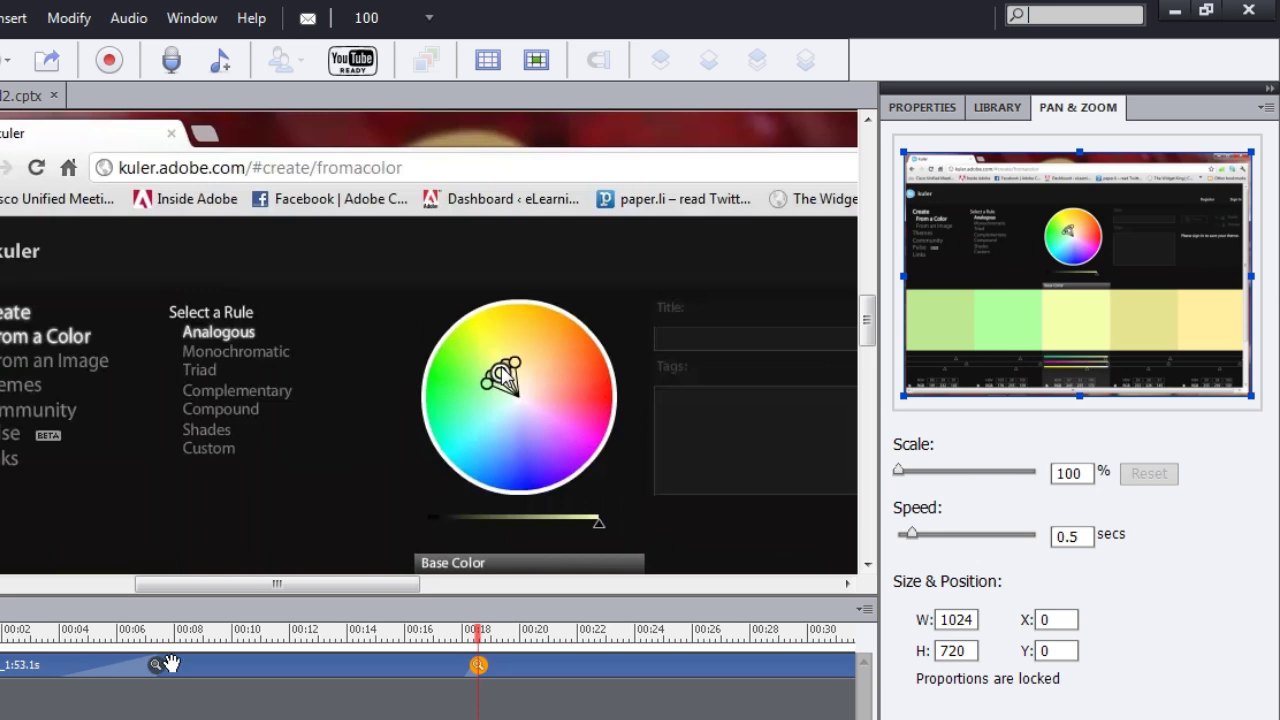
{"action": "left_click", "coordinate": [236, 641]}
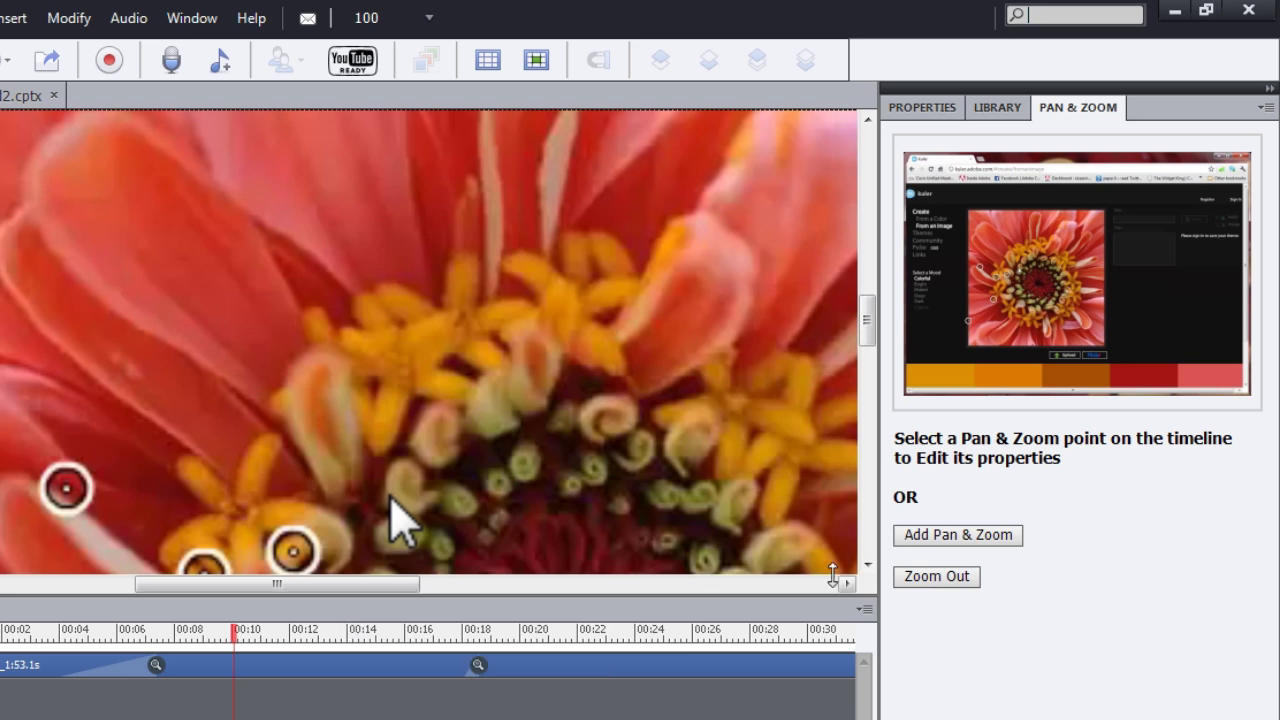
- Add a 185% zoom on the kuler menu over 1.9 secs and pull the zoom-out earlier
{"action": "left_click", "coordinate": [953, 538]}
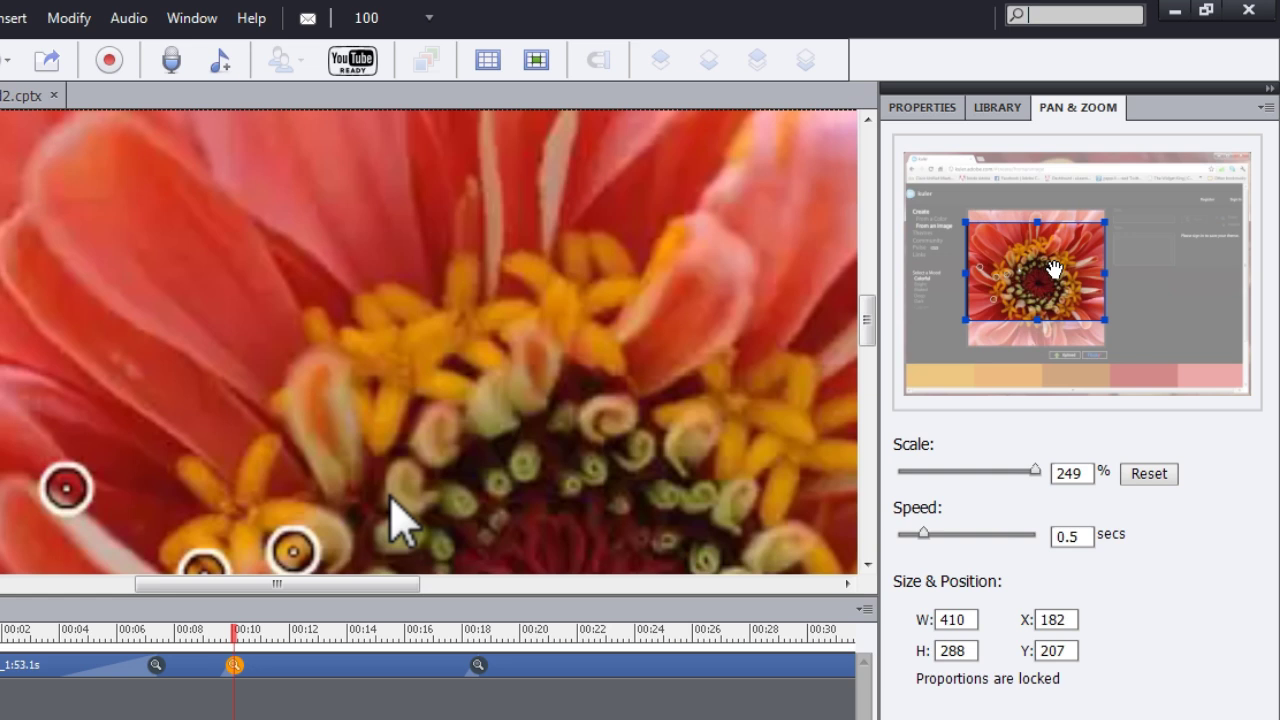
{"action": "left_click_drag", "start_coordinate": [1054, 268], "coordinate": [983, 236]}
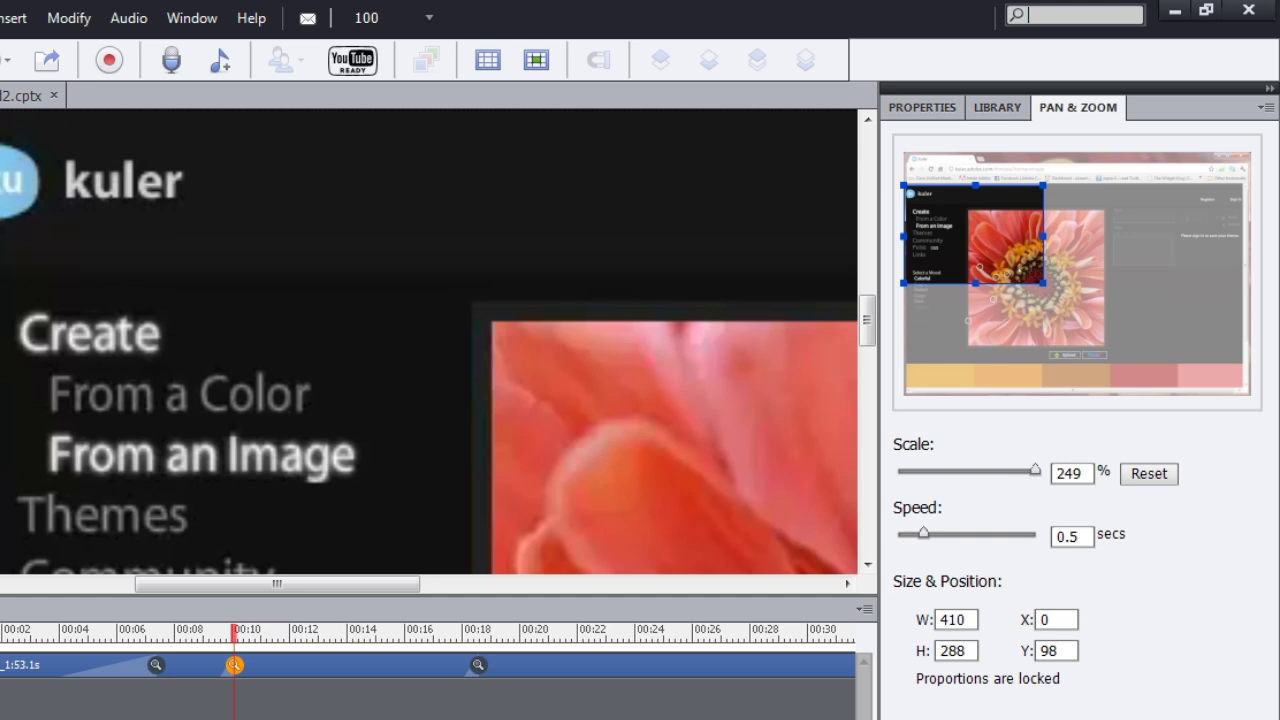
{"action": "left_click_drag", "start_coordinate": [1043, 283], "coordinate": [1091, 317]}
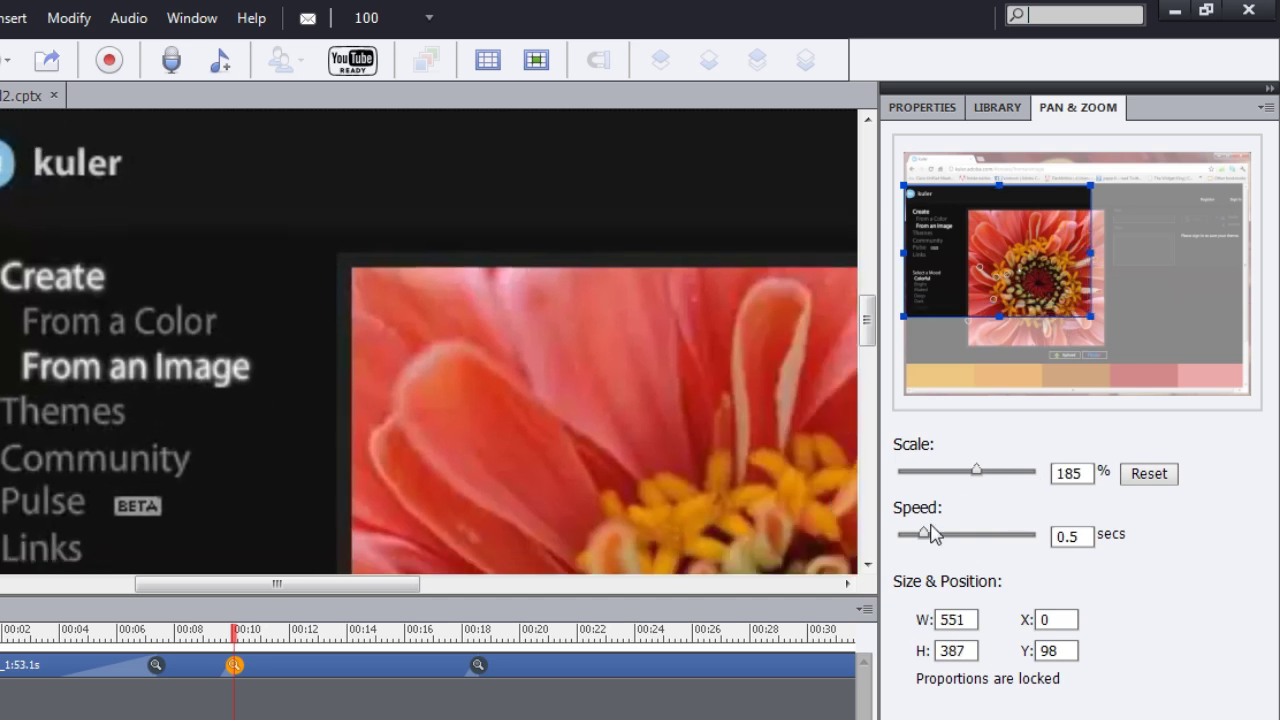
{"action": "left_click_drag", "start_coordinate": [928, 537], "coordinate": [997, 537]}
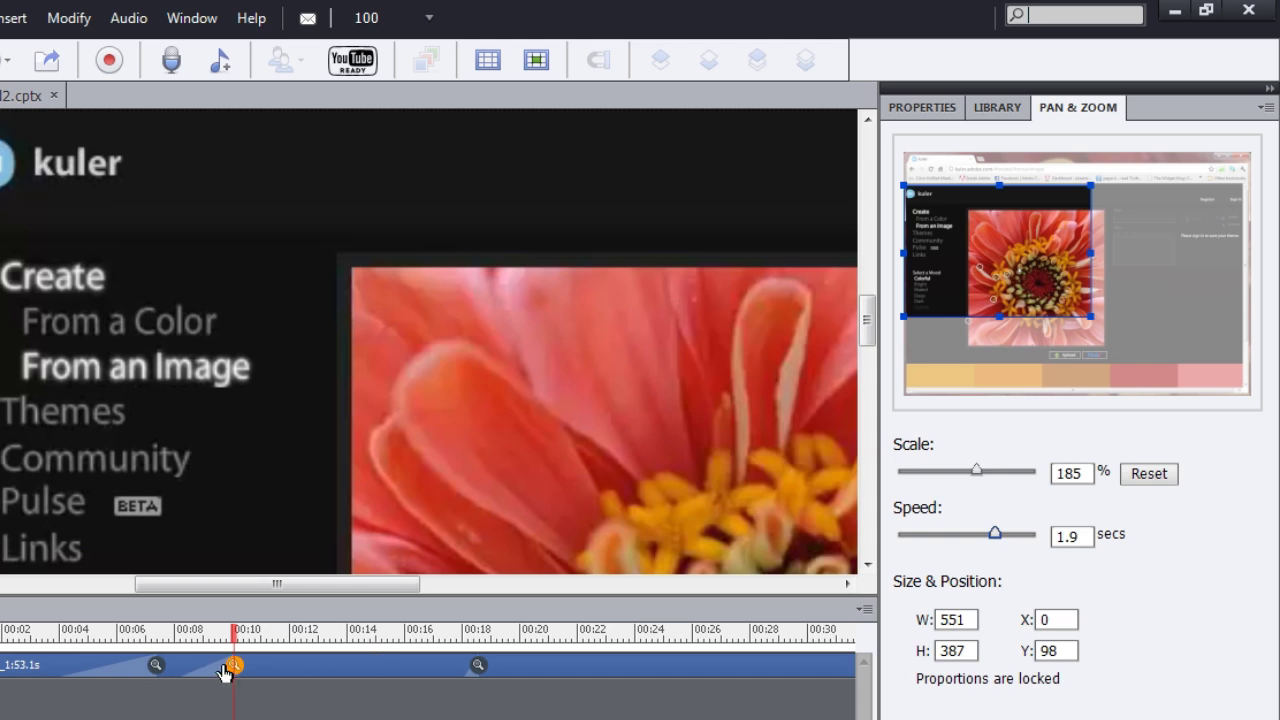
{"action": "mouse_move", "coordinate": [478, 677]}
{"action": "left_mouse_down"}
{"action": "mouse_move", "coordinate": [275, 668]}
{"action": "mouse_move", "coordinate": [291, 674]}
{"action": "left_mouse_up"}
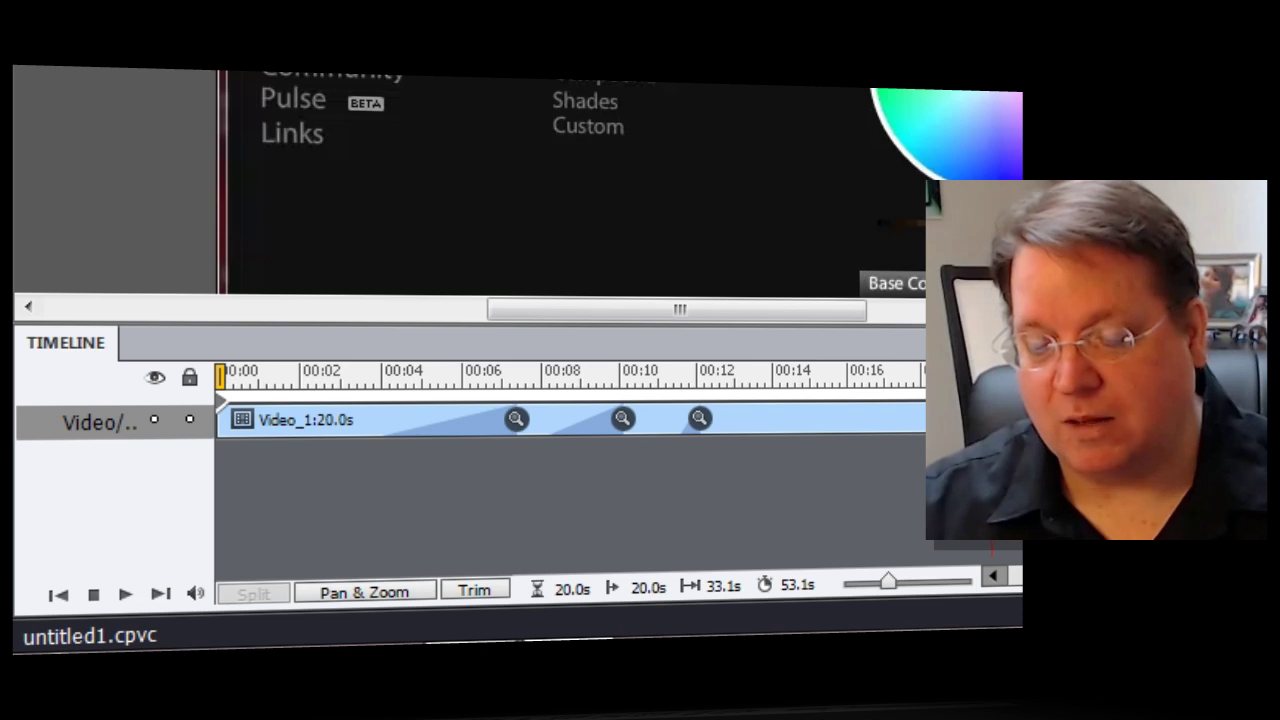
- Push the second clip later, give the 20-second cut a Spin Up transition, and cue 18.6s
{"action": "left_click_drag", "start_coordinate": [848, 420], "coordinate": [828, 446]}
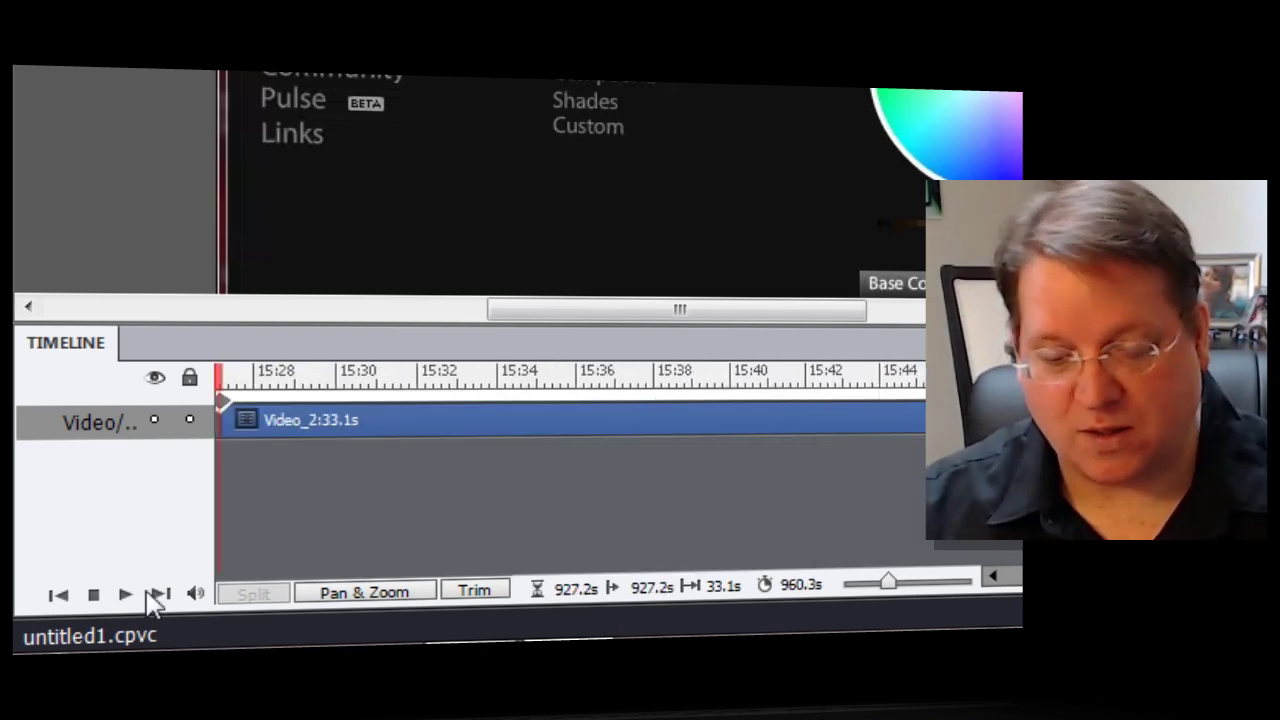
{"action": "left_click", "coordinate": [58, 594]}
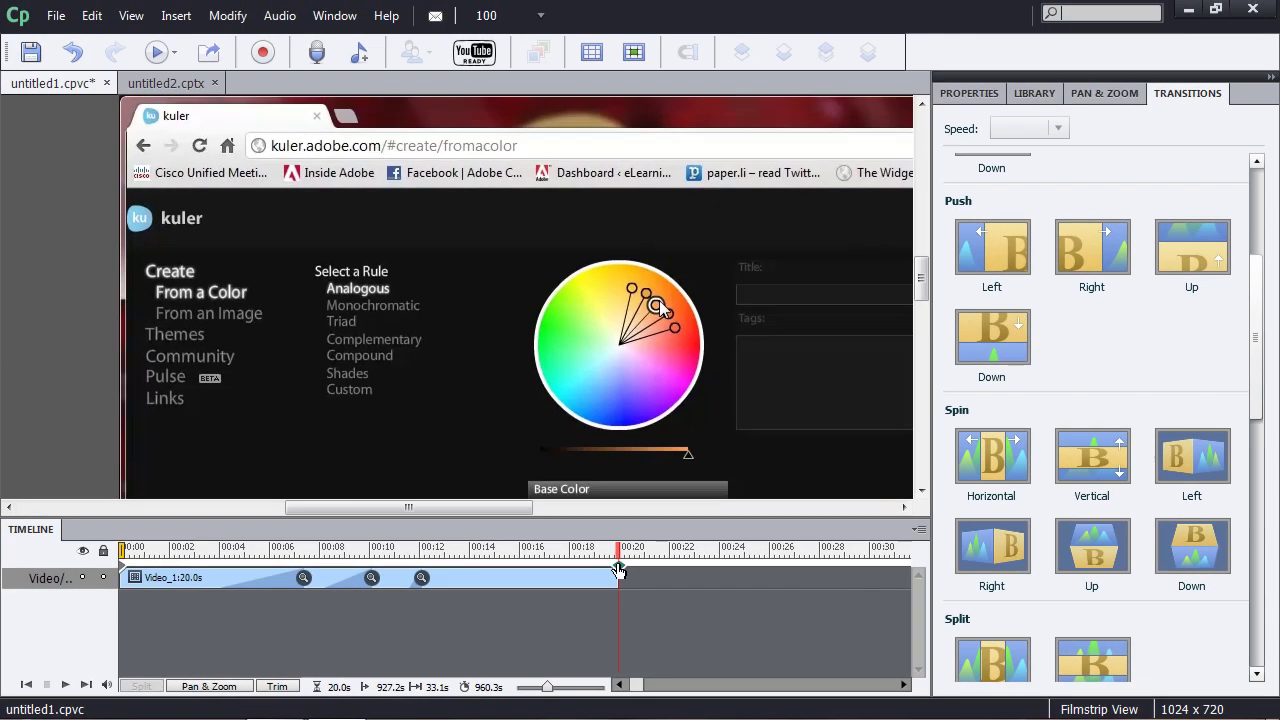
{"action": "left_click", "coordinate": [619, 570]}
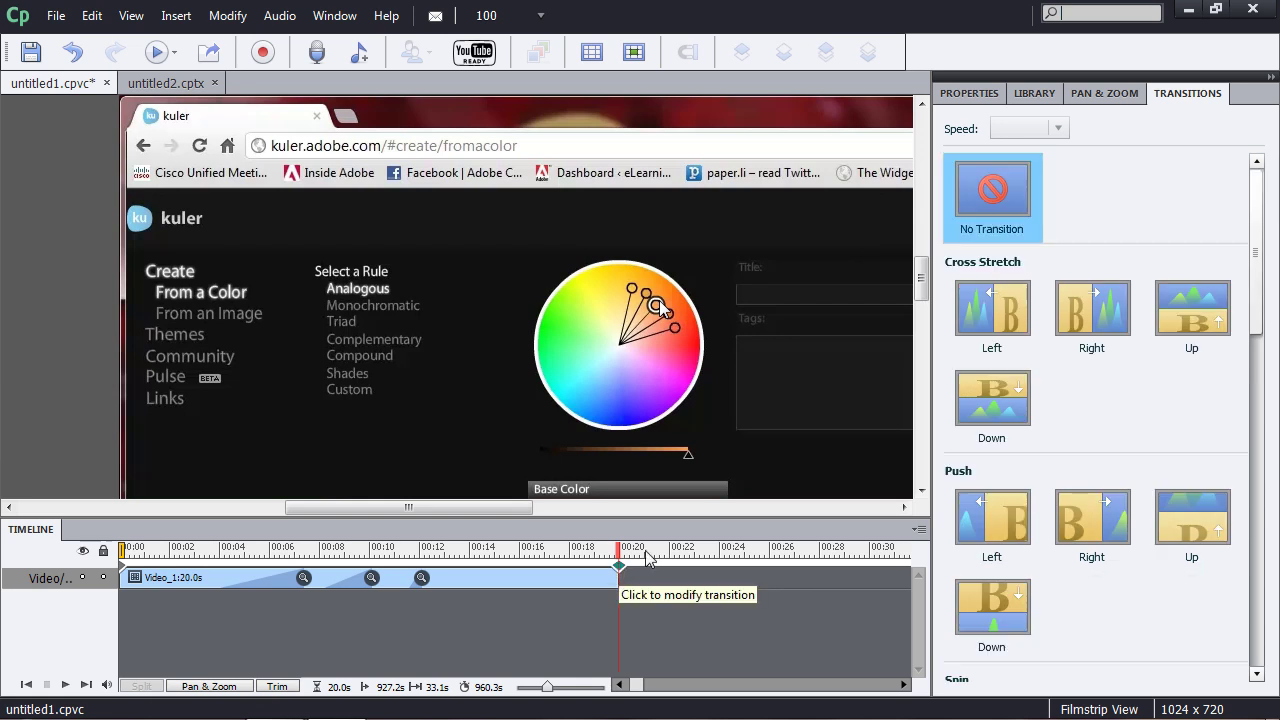
{"action": "left_click_drag", "start_coordinate": [1258, 318], "coordinate": [1268, 517]}
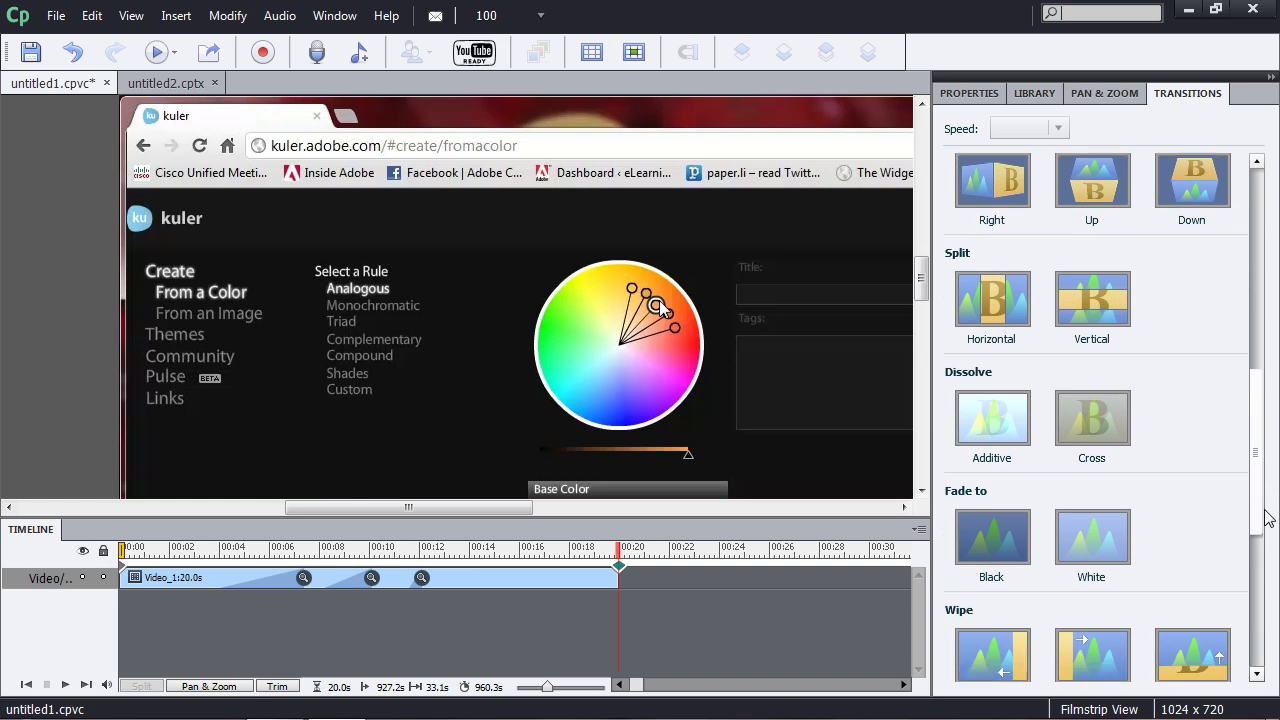
{"action": "left_click", "coordinate": [1080, 206]}
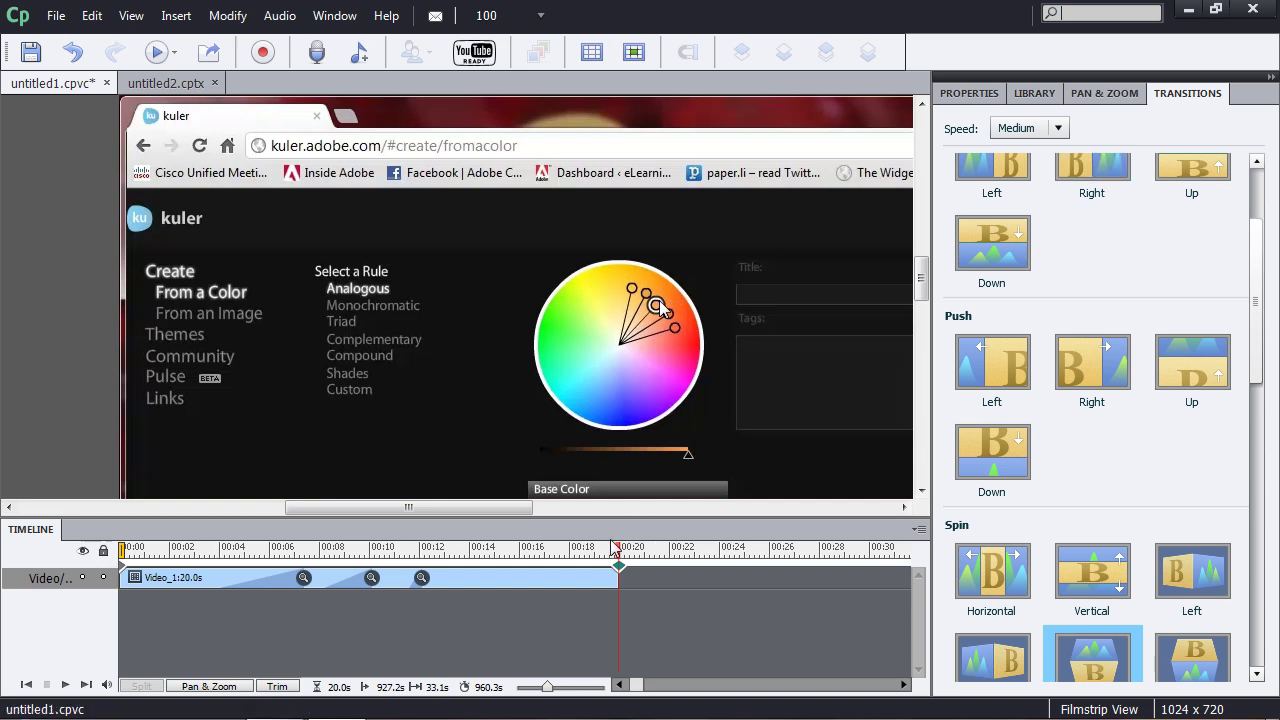
{"action": "left_click", "coordinate": [583, 548]}
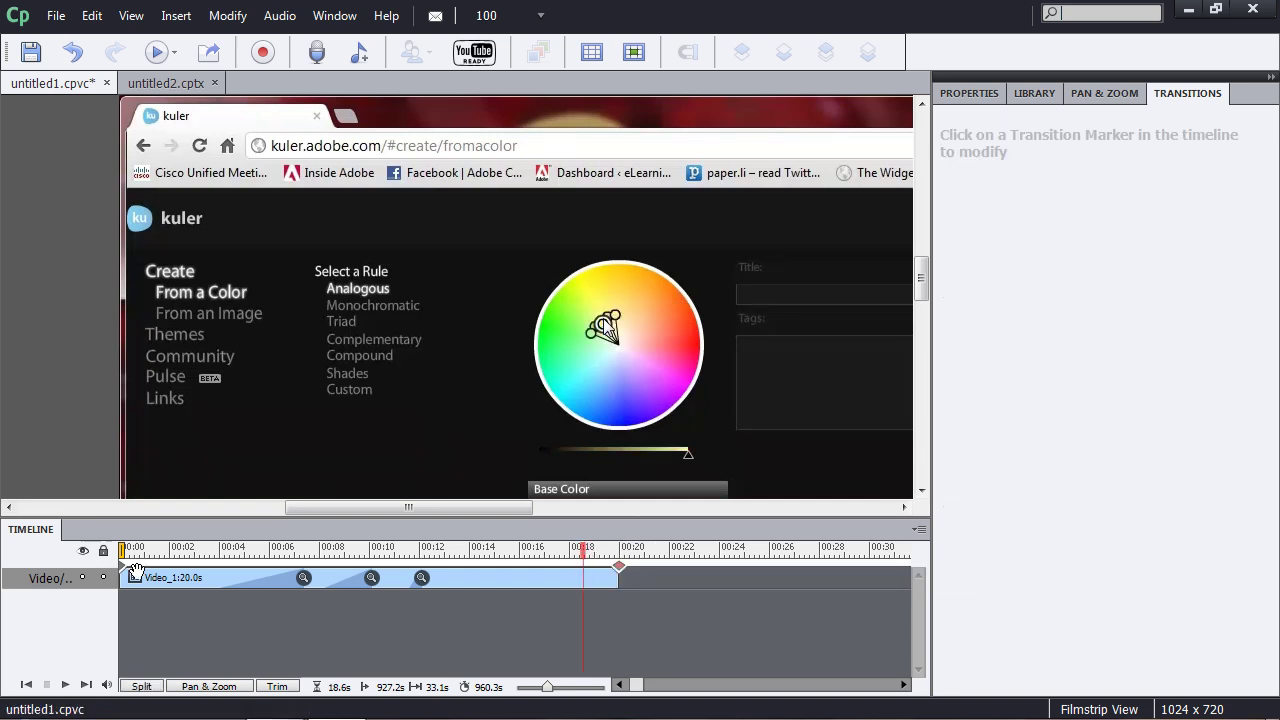
- Preview the Spin Up transition, zoom the timeline out, and return to the recording's start
{"action": "left_click", "coordinate": [66, 685]}
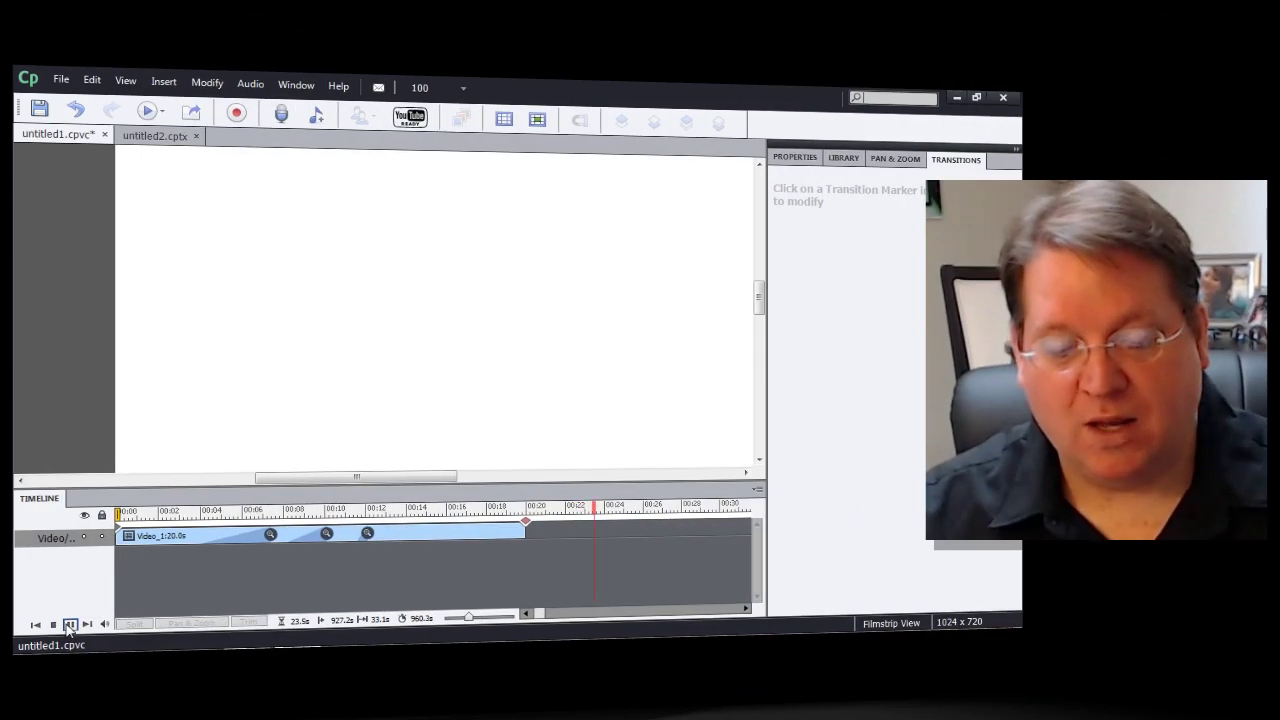
{"action": "left_click", "coordinate": [69, 624]}
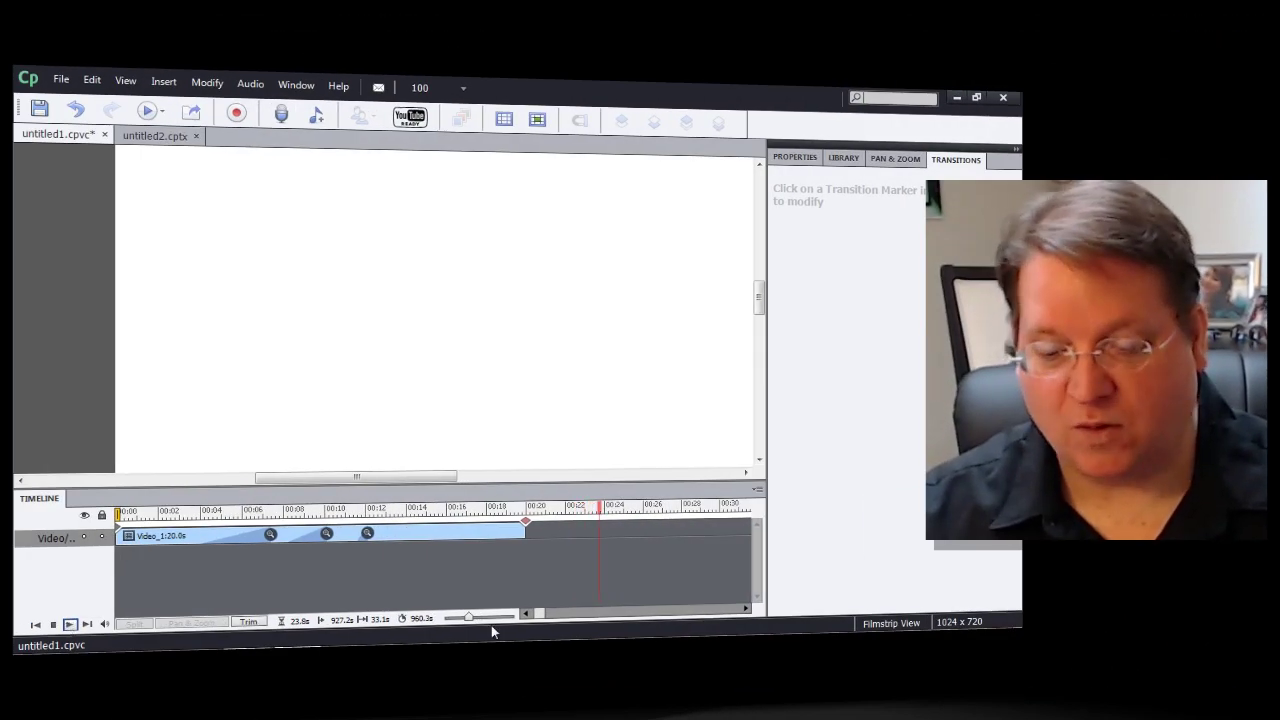
{"action": "left_click_drag", "start_coordinate": [470, 620], "coordinate": [445, 624]}
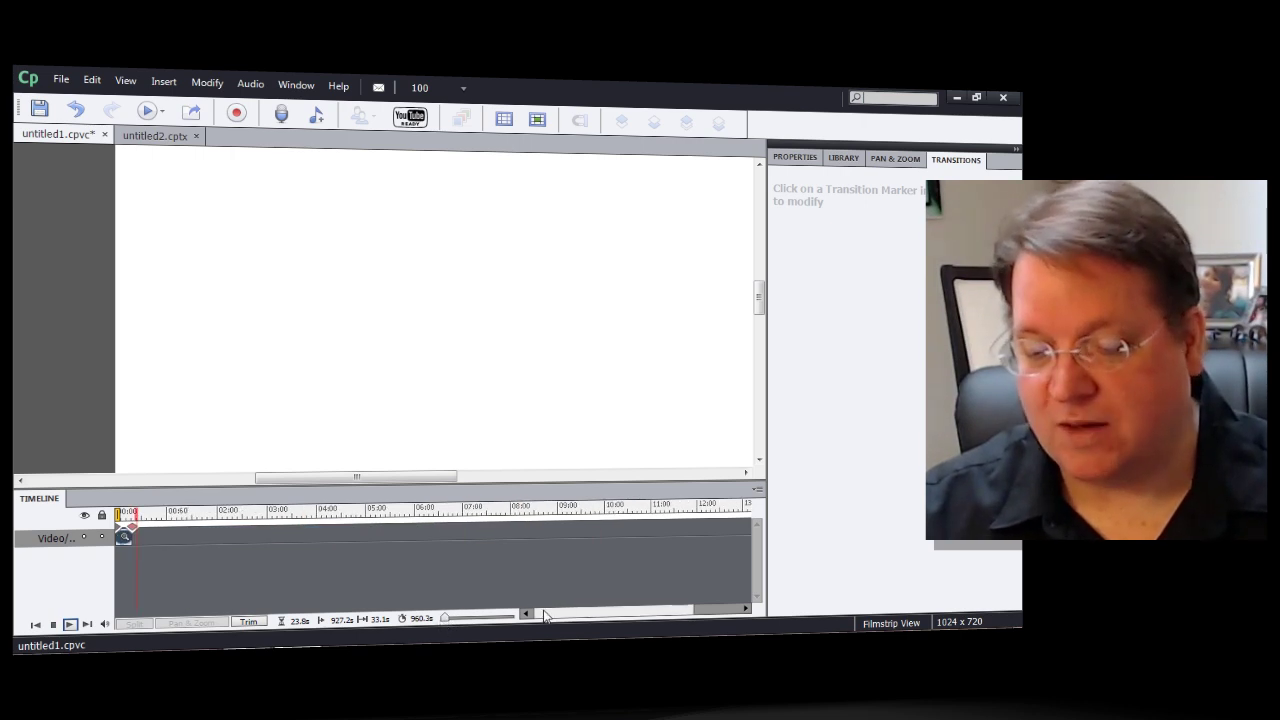
{"action": "mouse_move", "coordinate": [546, 614]}
{"action": "left_mouse_down"}
{"action": "mouse_move", "coordinate": [624, 606]}
{"action": "mouse_move", "coordinate": [520, 611]}
{"action": "left_mouse_up"}
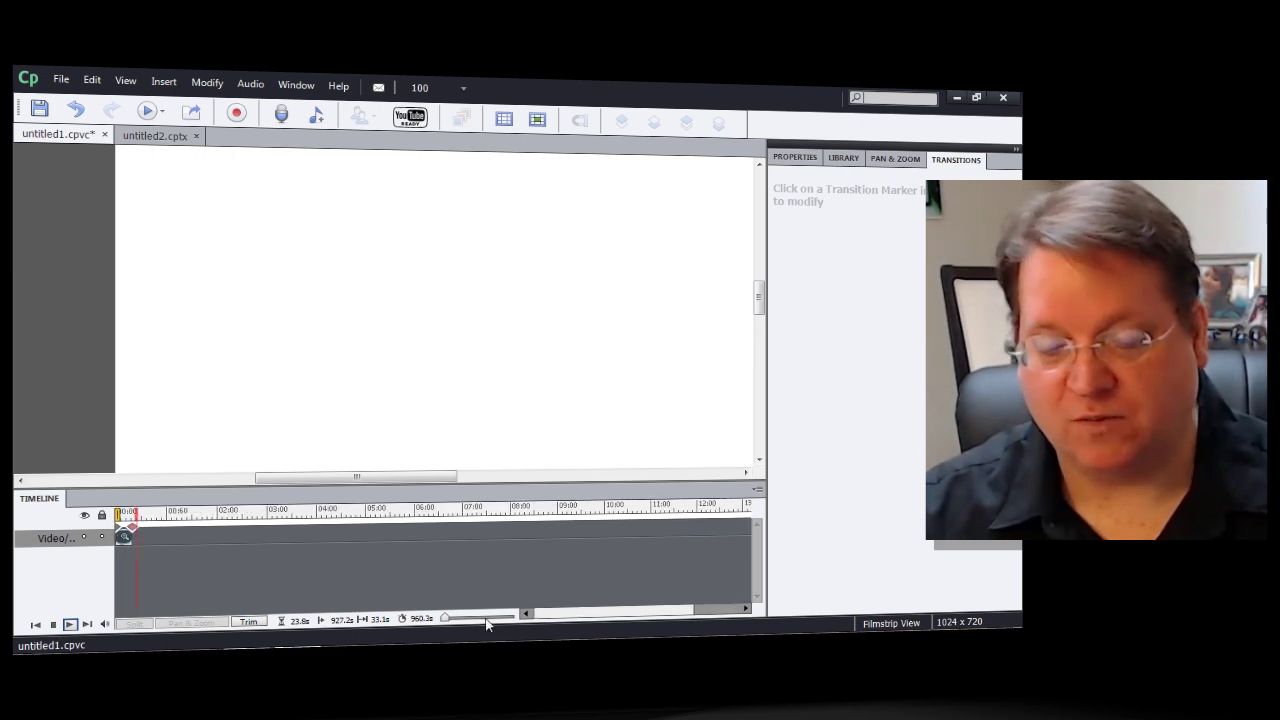
{"action": "left_click", "coordinate": [129, 514]}
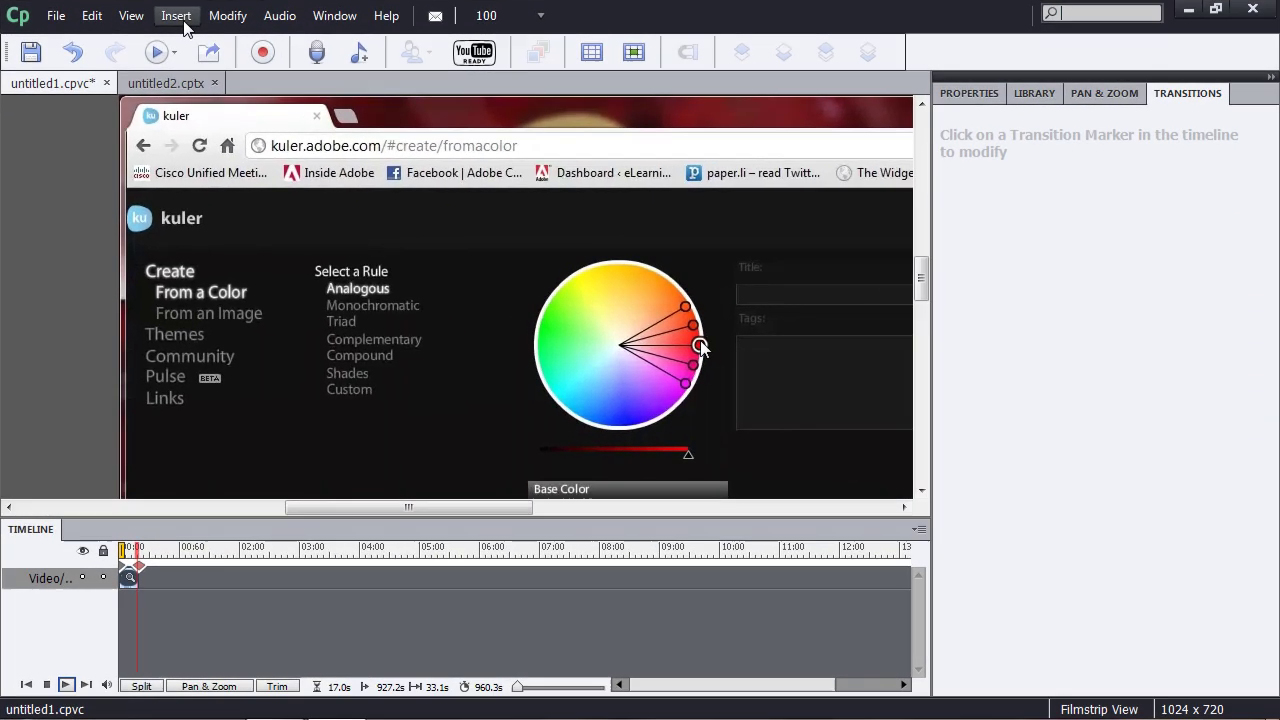
{"action": "left_click", "coordinate": [164, 82]}
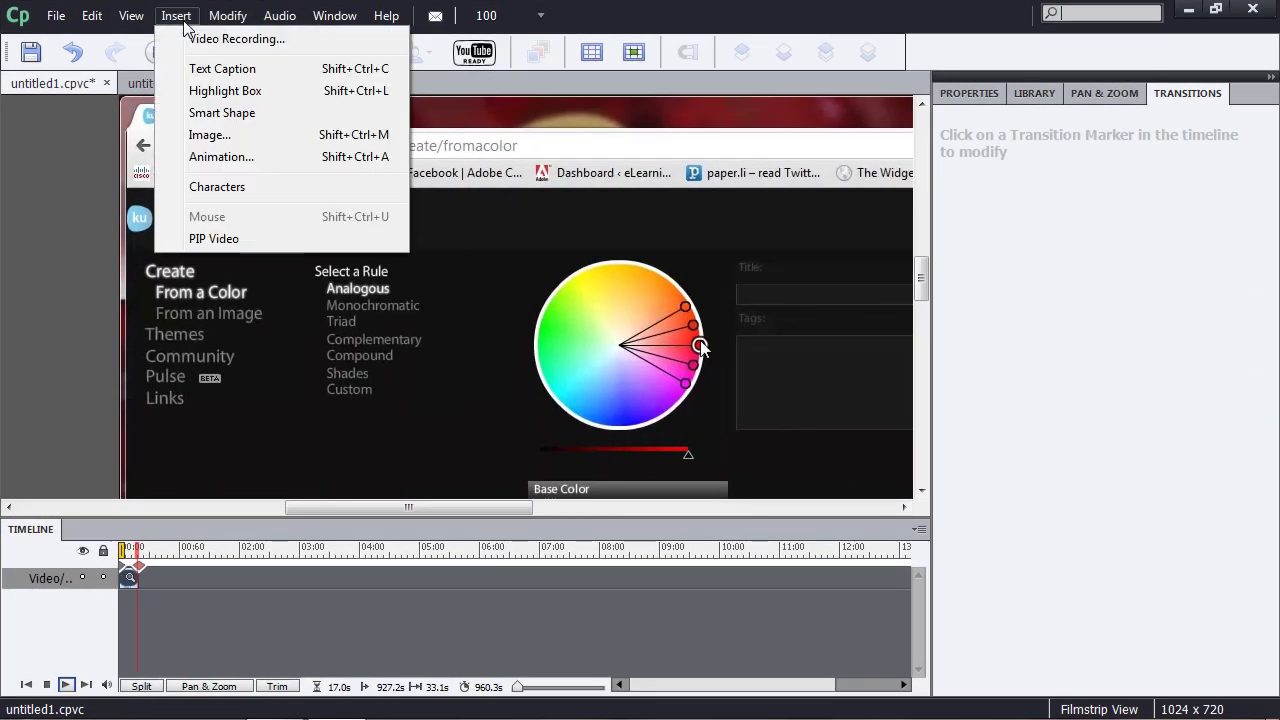
- Insert the pink-flower iStock photo onto the slide and move it left
{"action": "left_click", "coordinate": [212, 135]}
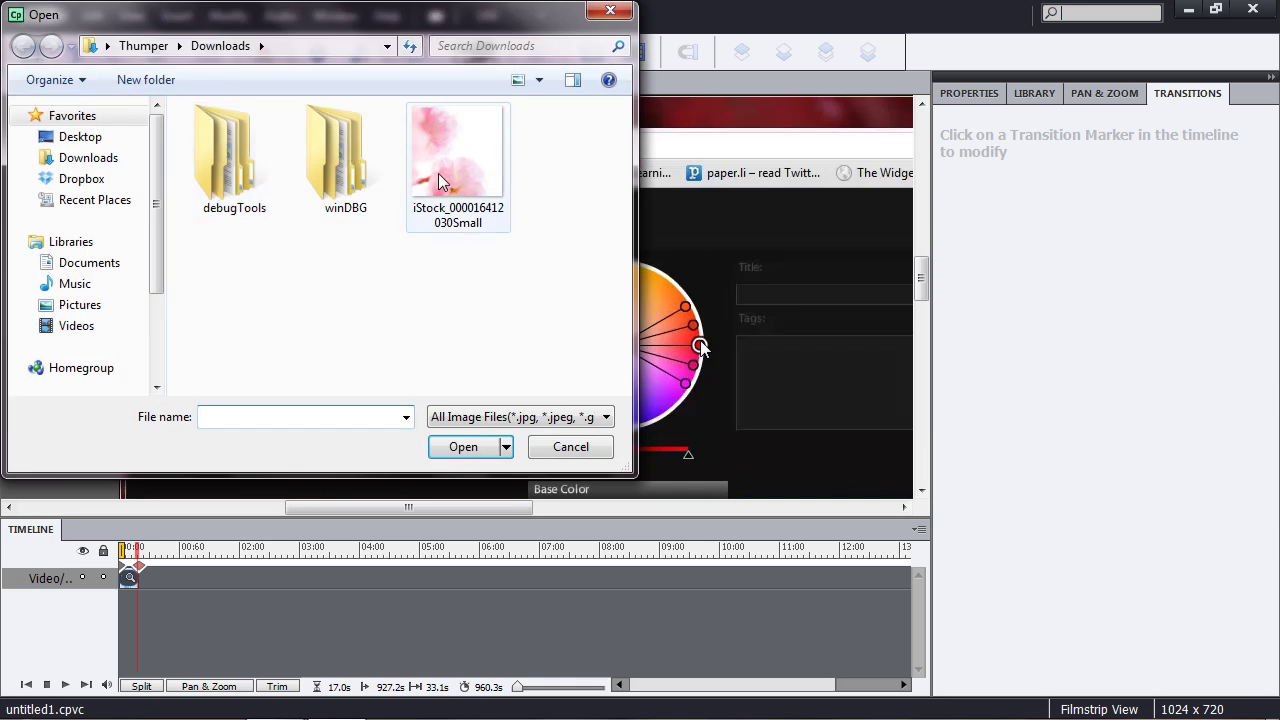
{"action": "left_click", "coordinate": [443, 182]}
{"action": "left_click", "coordinate": [485, 446]}
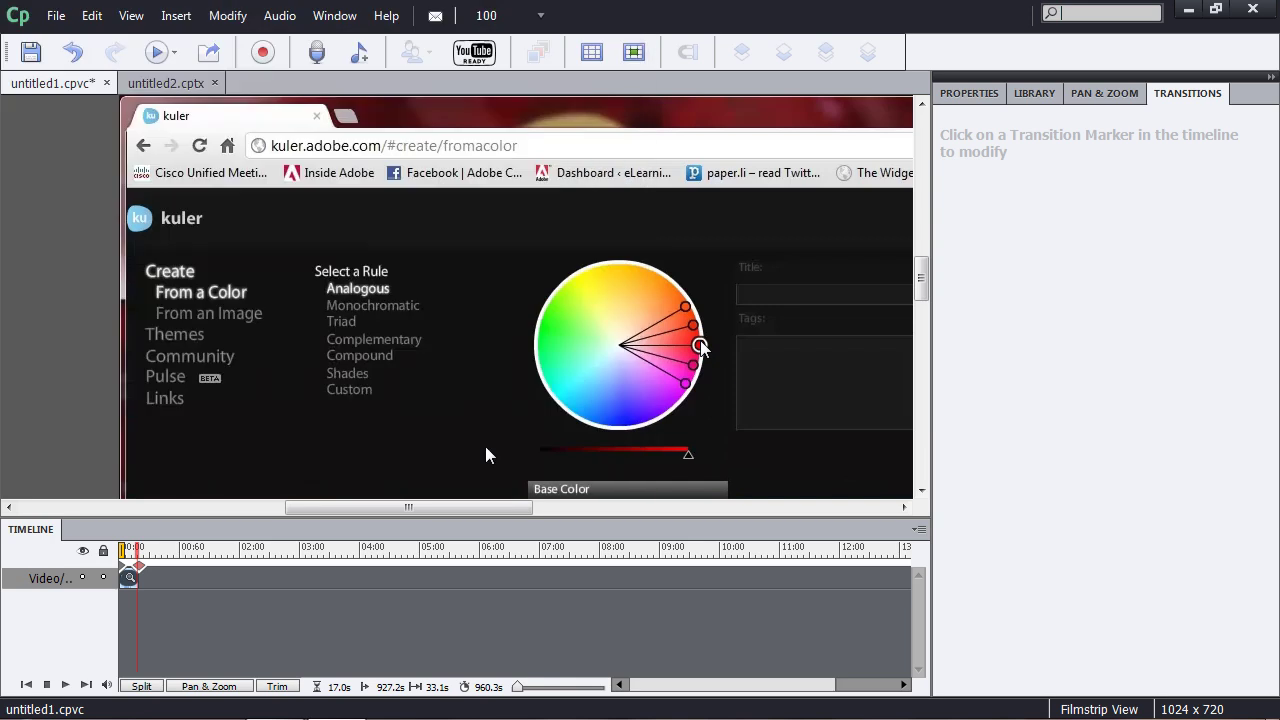
{"action": "left_click_drag", "start_coordinate": [520, 363], "coordinate": [356, 316]}
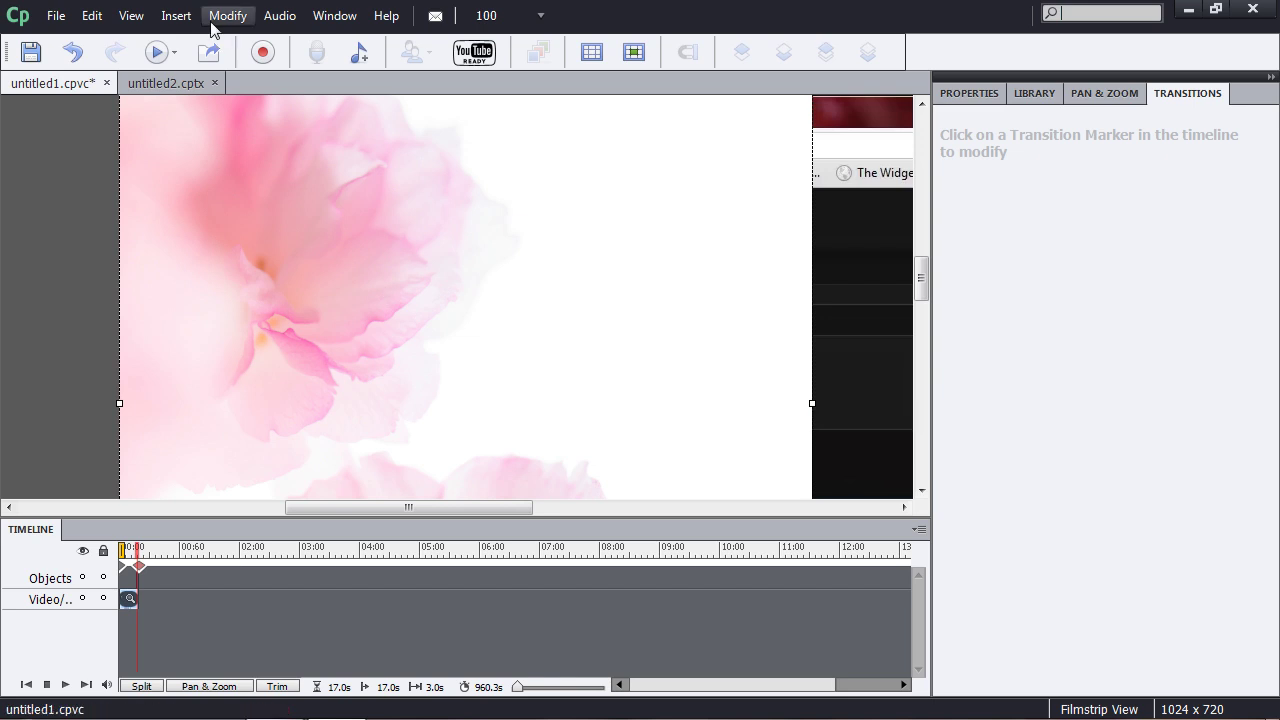
- Zoom the stage to 75 and enlarge the flower image to cover the stage
{"action": "left_click", "coordinate": [145, 16]}
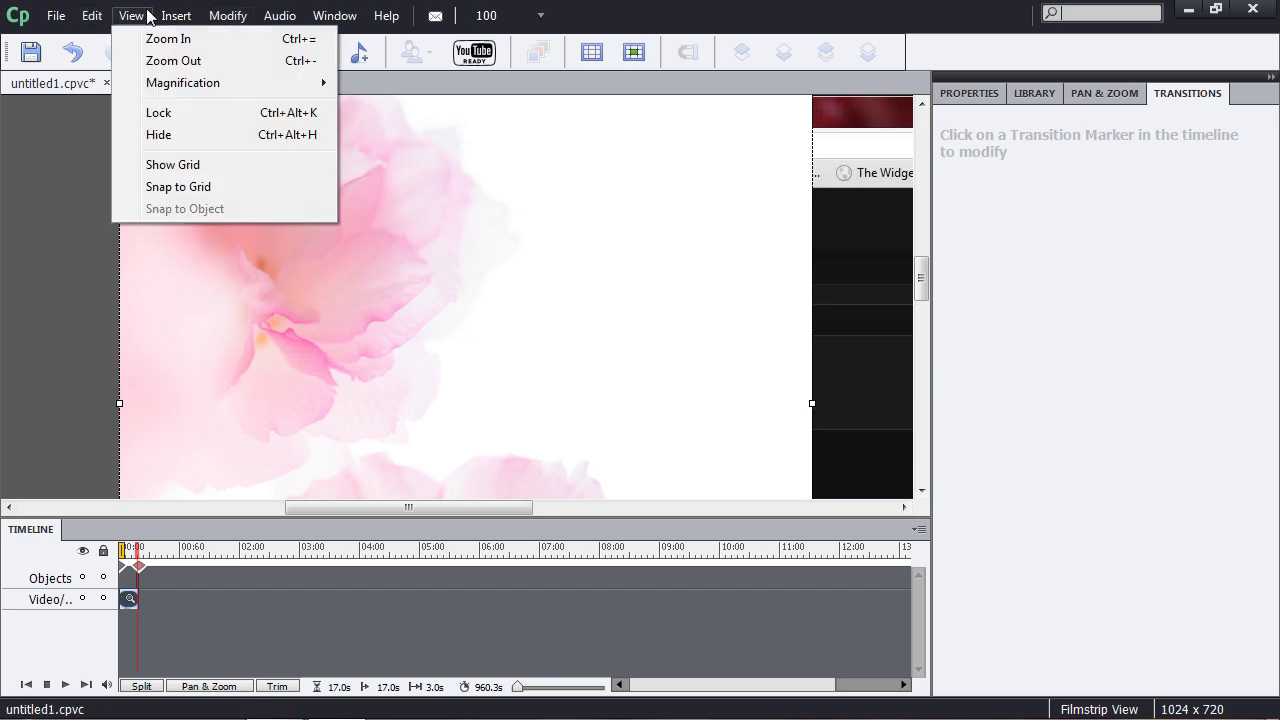
{"action": "left_click", "coordinate": [210, 60]}
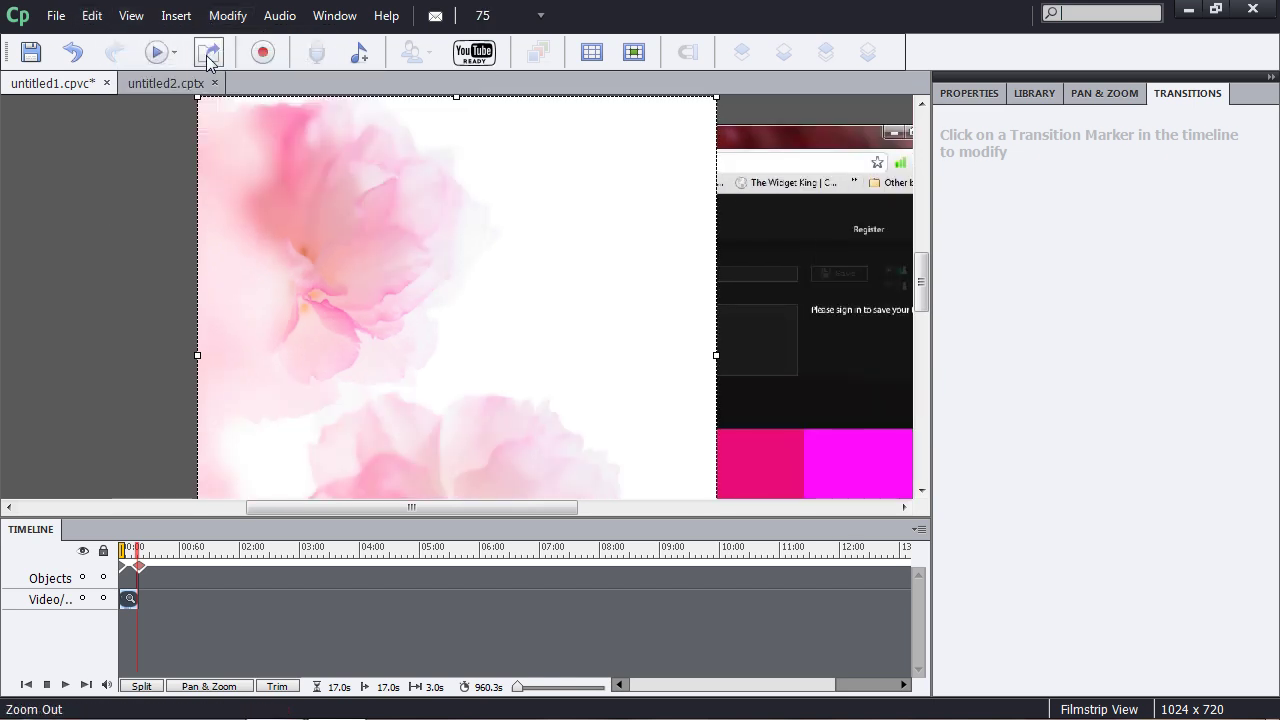
{"action": "left_click_drag", "start_coordinate": [470, 246], "coordinate": [471, 277]}
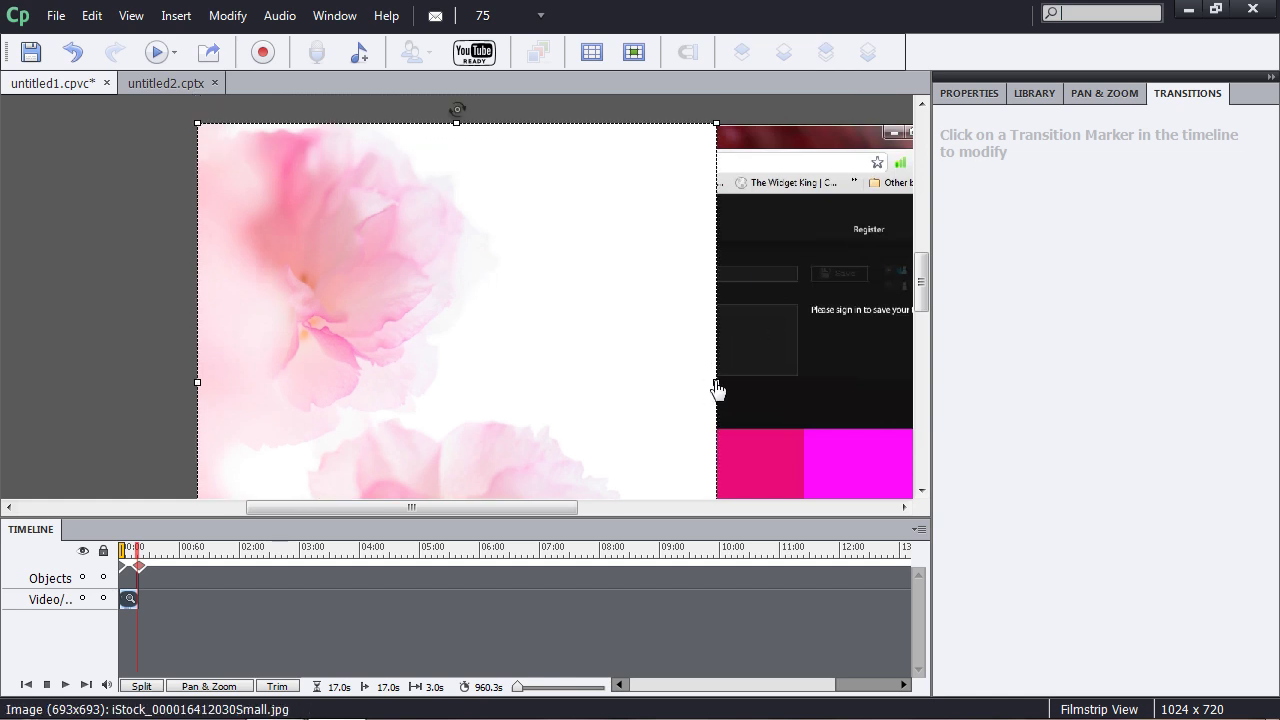
{"action": "left_click_drag", "start_coordinate": [713, 381], "coordinate": [876, 402]}
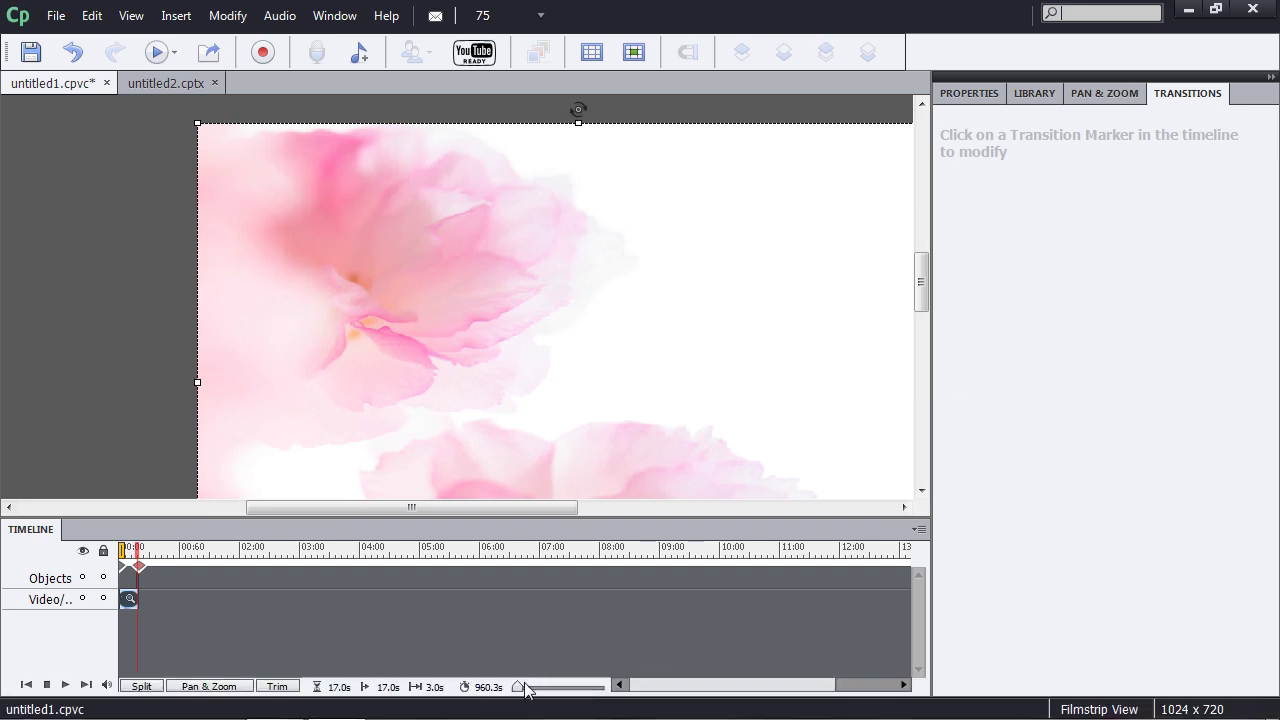
- Place the image's timeline clip after the recording, at 20 seconds, and preview it
{"action": "left_click_drag", "start_coordinate": [517, 688], "coordinate": [564, 688]}
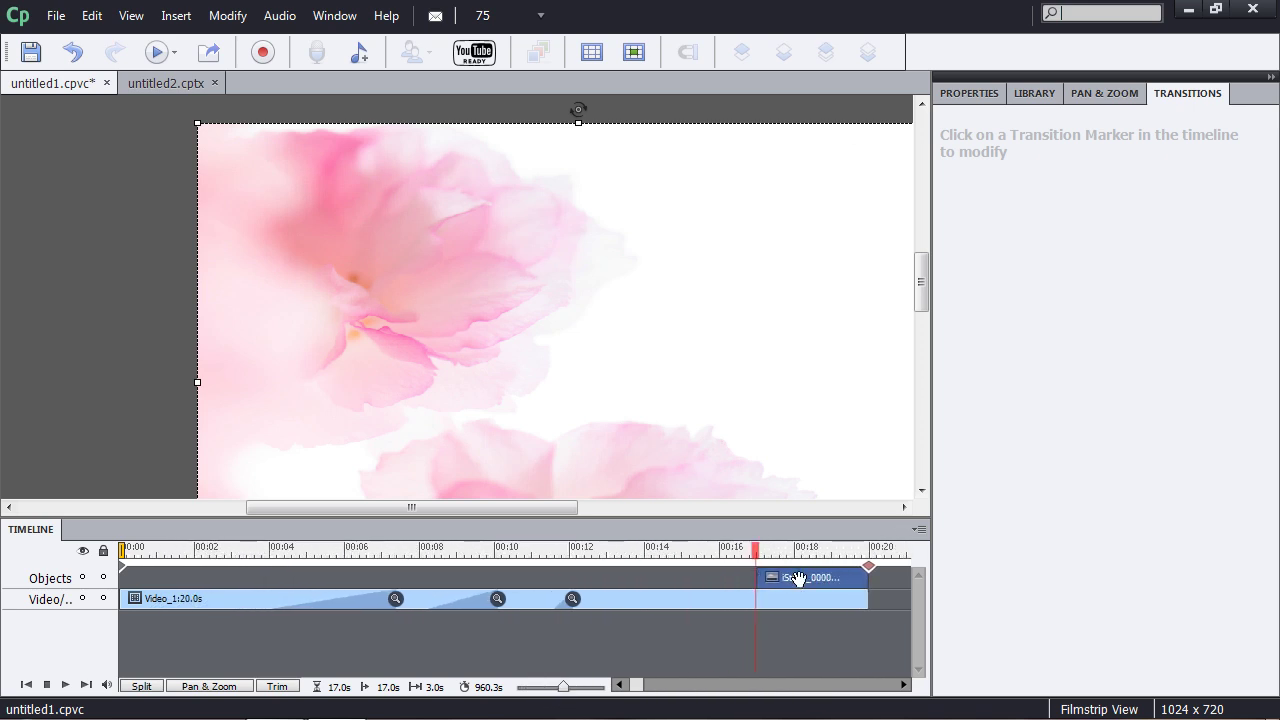
{"action": "mouse_move", "coordinate": [795, 578]}
{"action": "left_mouse_down"}
{"action": "mouse_move", "coordinate": [899, 573]}
{"action": "mouse_move", "coordinate": [863, 584]}
{"action": "left_mouse_up"}
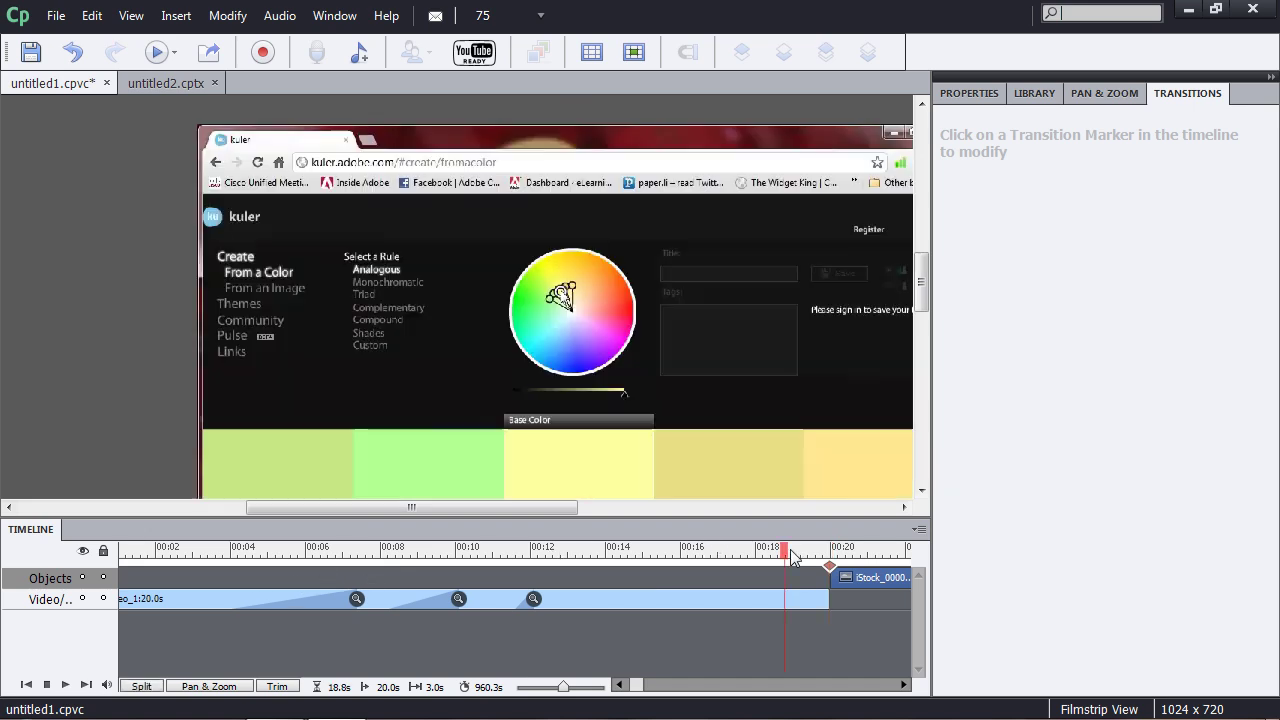
{"action": "left_click", "coordinate": [64, 686]}
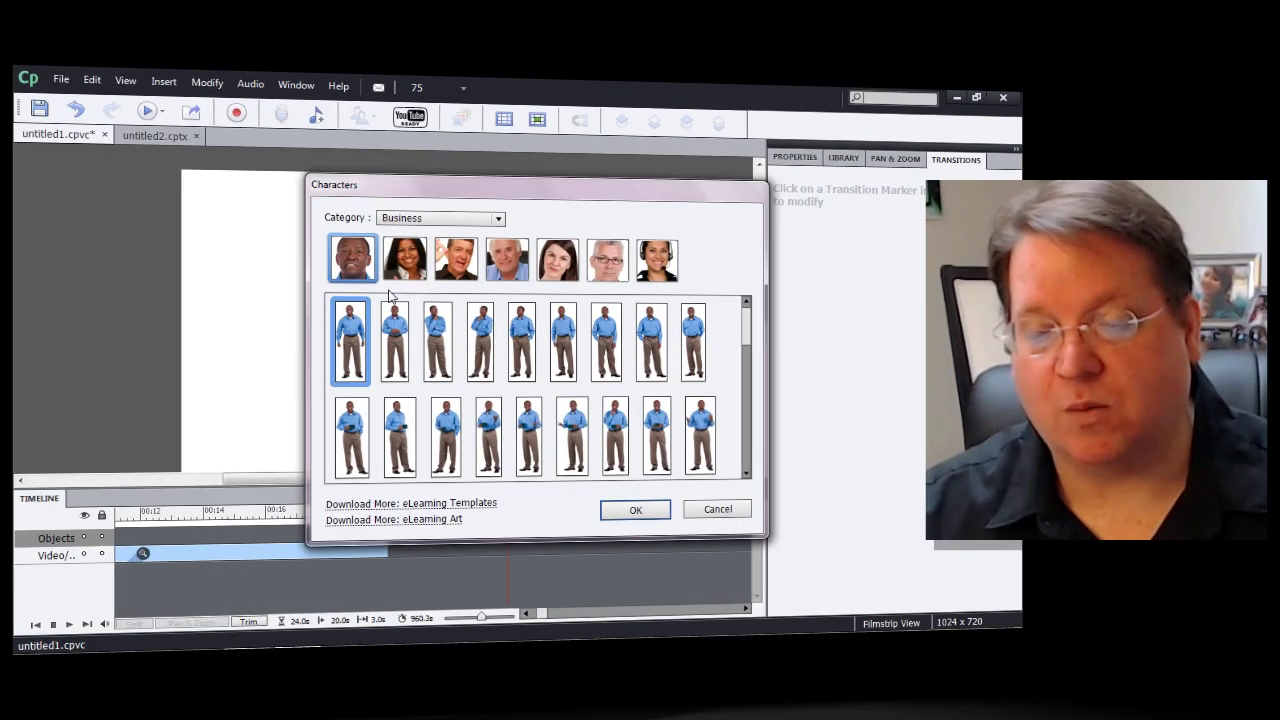
- Add the second standing business pose (02_anthony2.png) and draw a rounded speech-bubble callout to his left
{"action": "left_click", "coordinate": [397, 340]}
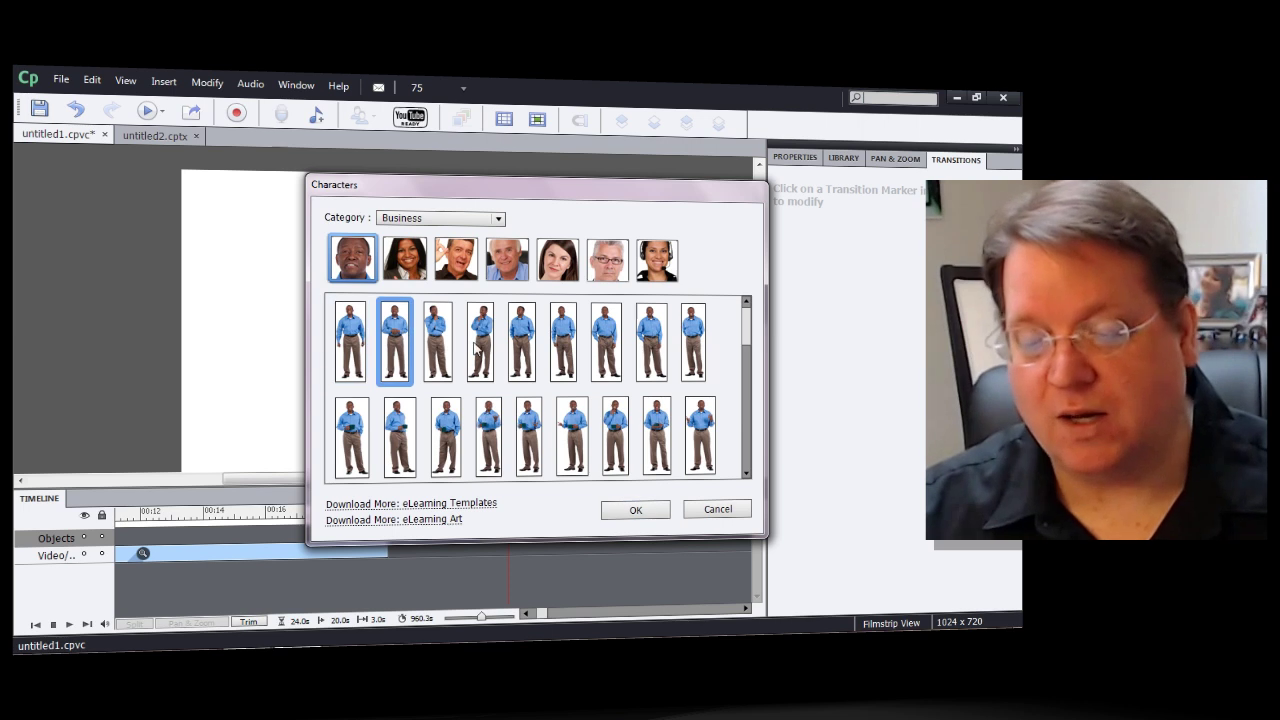
{"action": "left_click", "coordinate": [662, 510]}
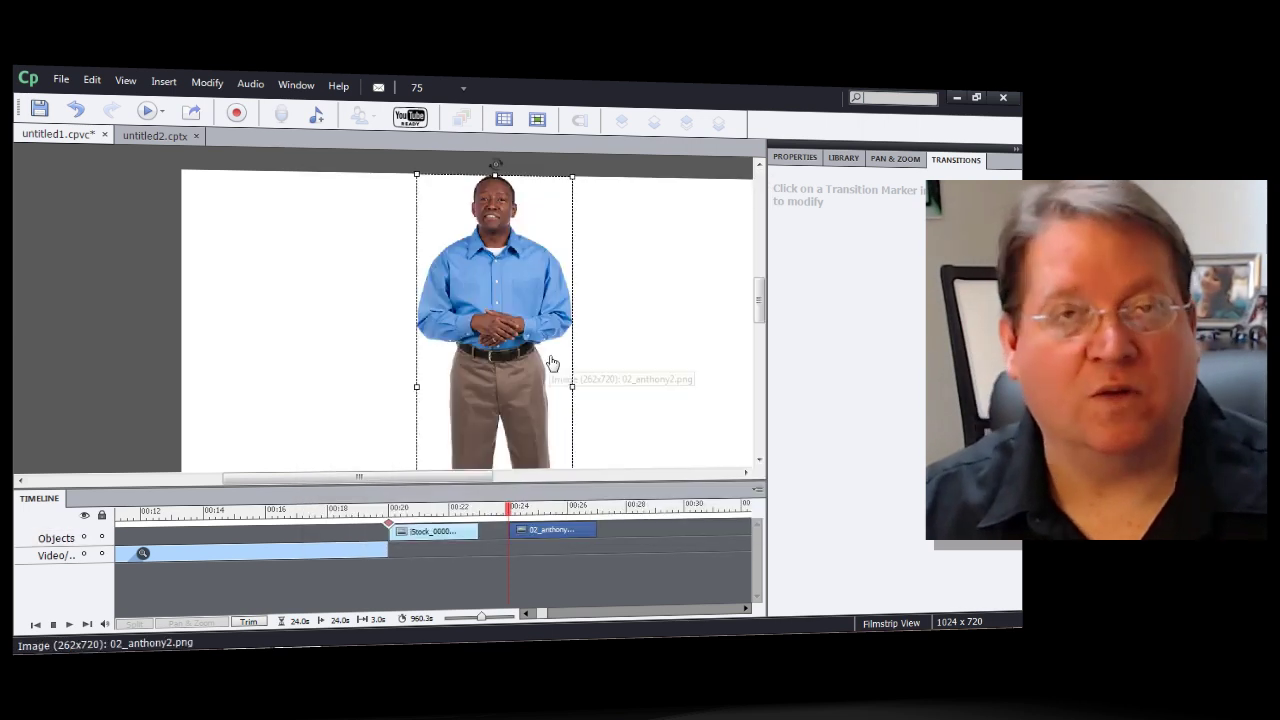
{"action": "left_click", "coordinate": [164, 82]}
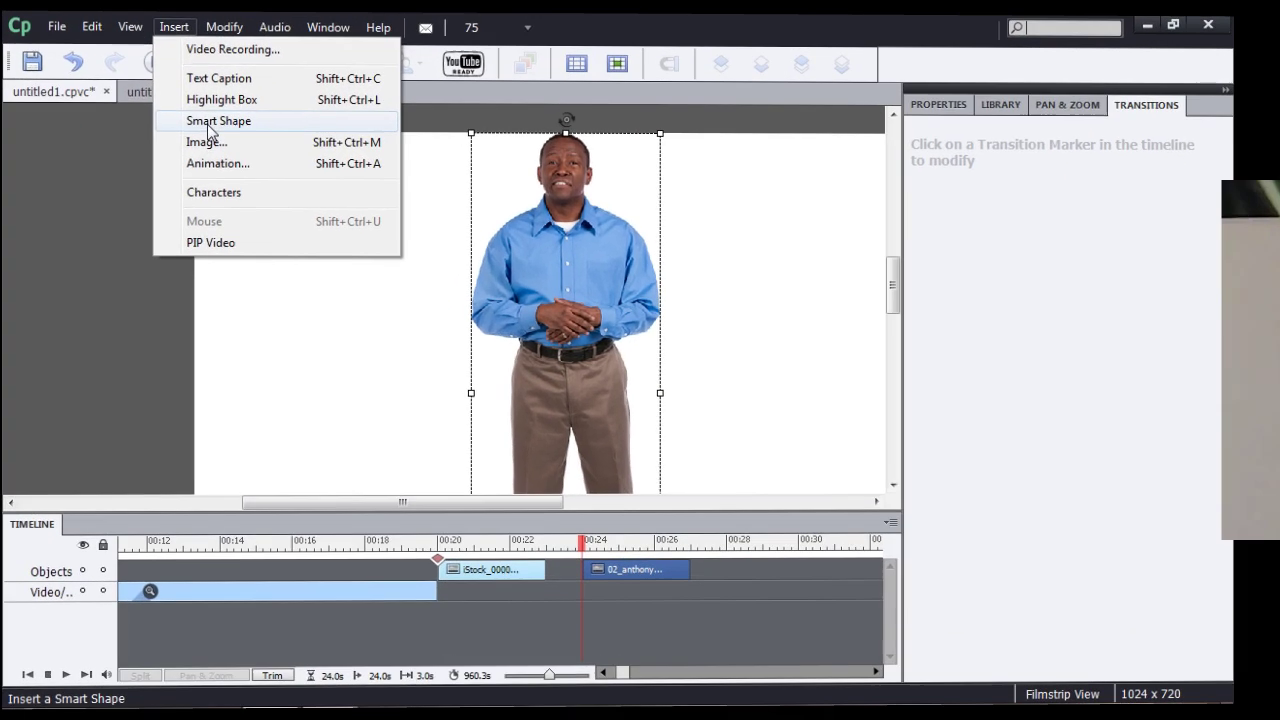
{"action": "left_click", "coordinate": [212, 124]}
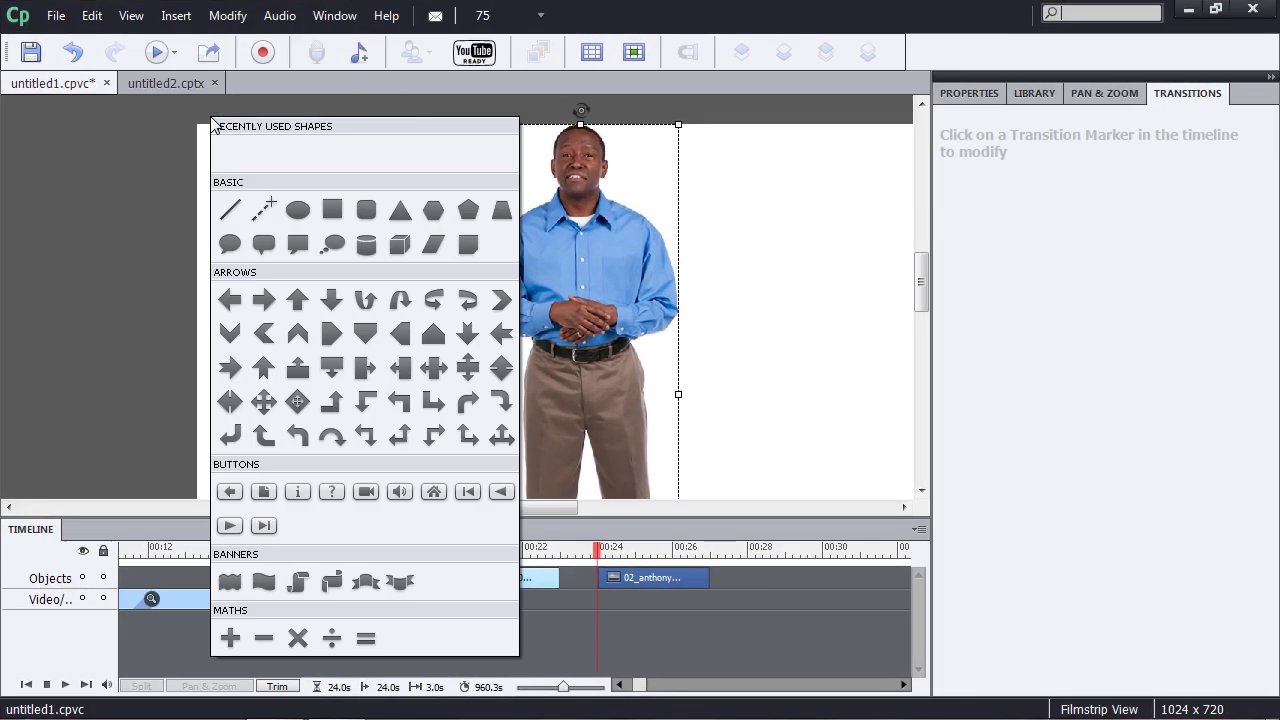
{"action": "left_click", "coordinate": [264, 244]}
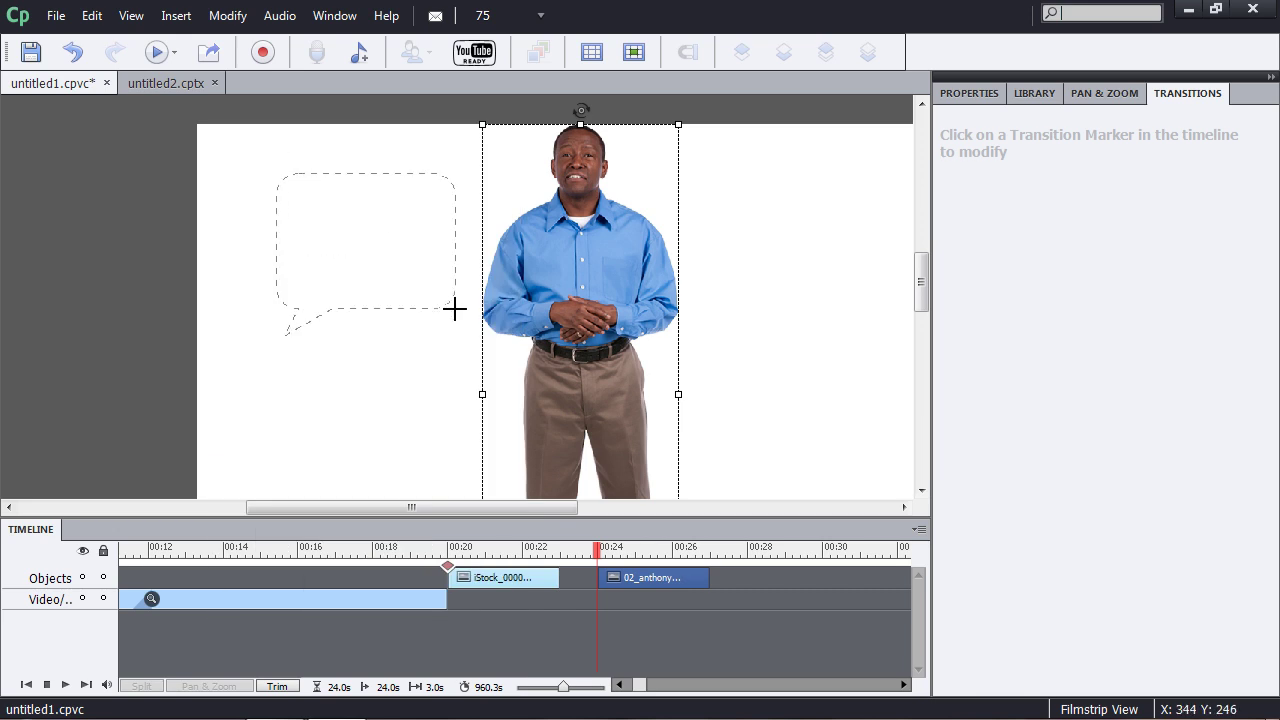
{"action": "left_click_drag", "start_coordinate": [448, 304], "coordinate": [448, 304]}
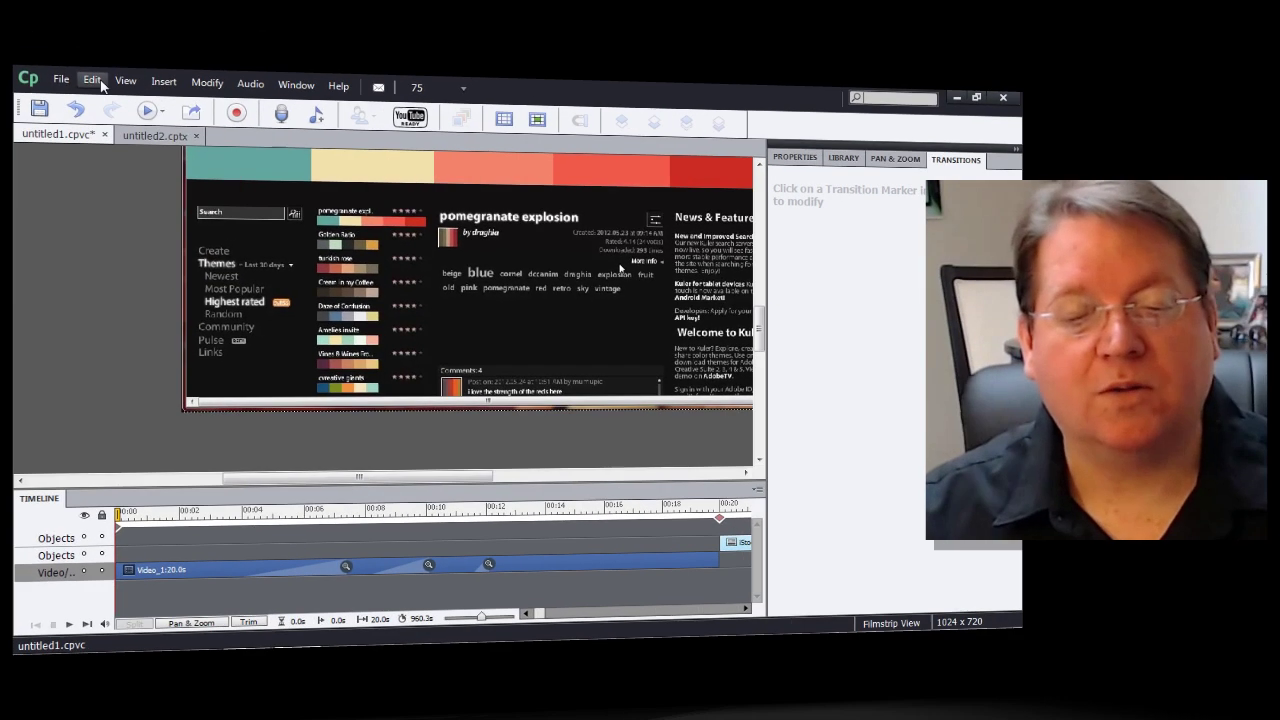
- Edit the recording's mouse points so the cursor path ends on the salmon swatch in the top colour bar
{"action": "left_click", "coordinate": [100, 86]}
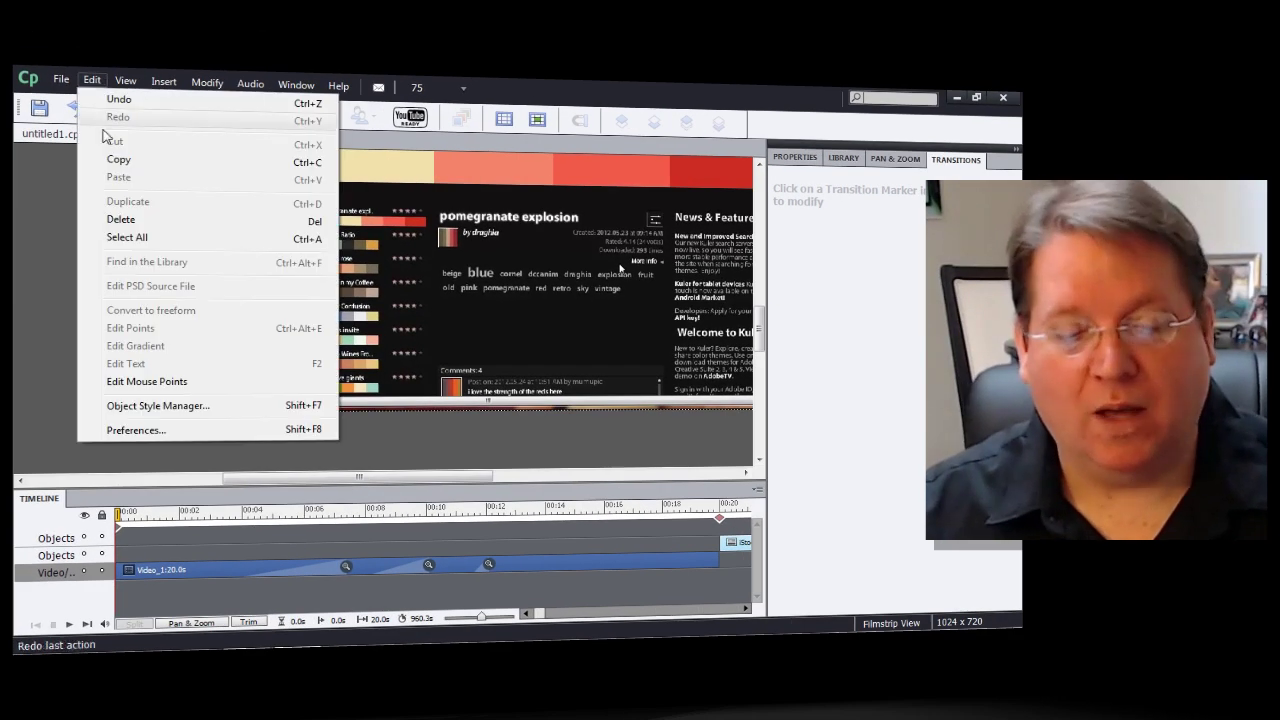
{"action": "left_click", "coordinate": [155, 382]}
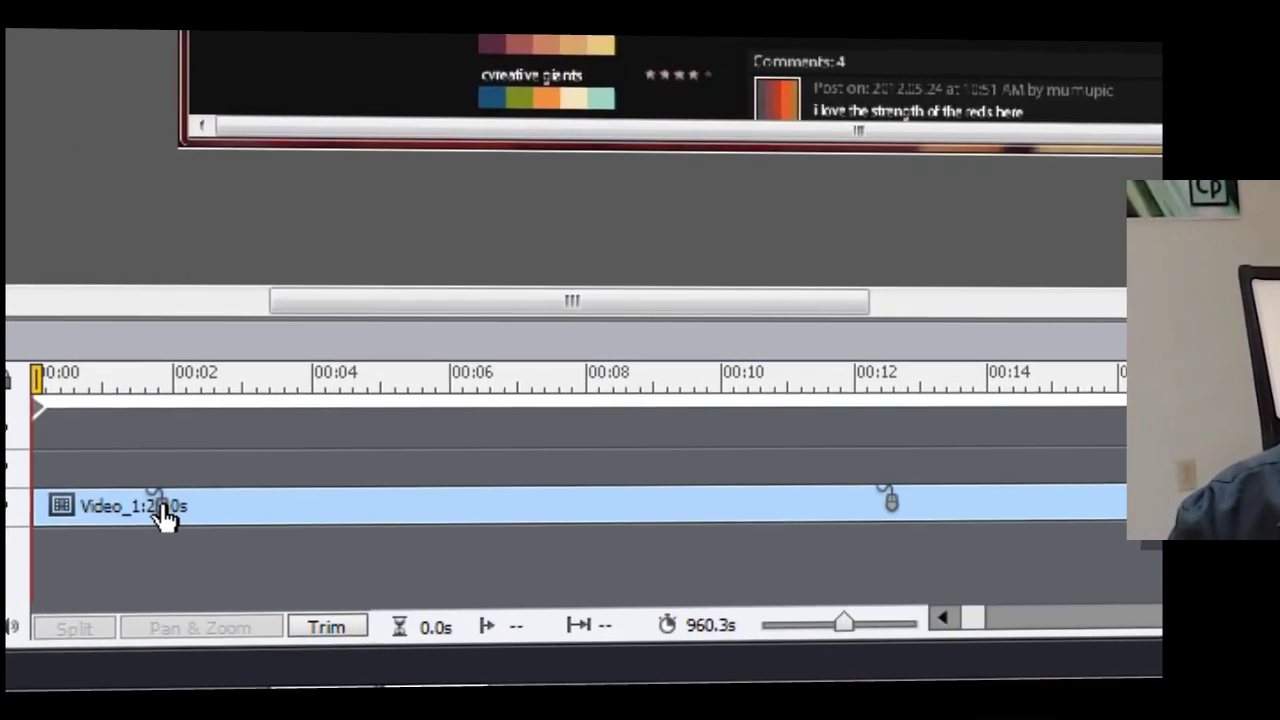
{"action": "left_click", "coordinate": [163, 515]}
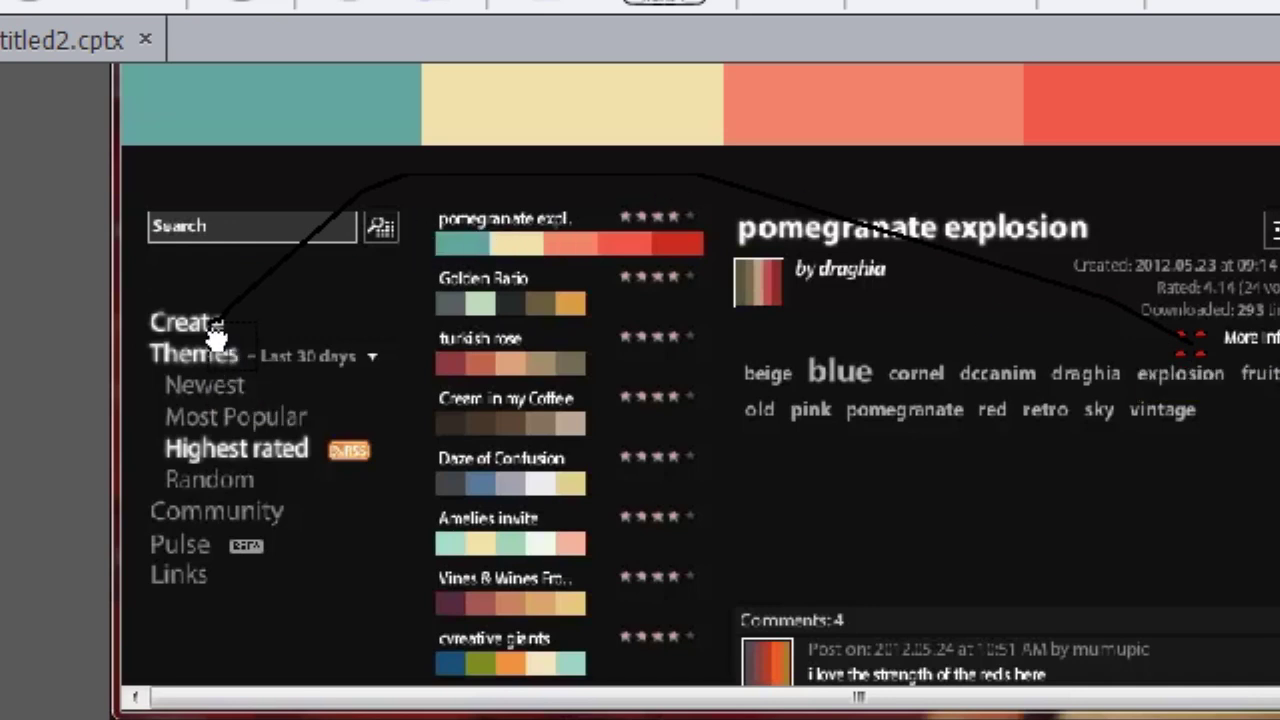
{"action": "left_click_drag", "start_coordinate": [215, 335], "coordinate": [302, 368]}
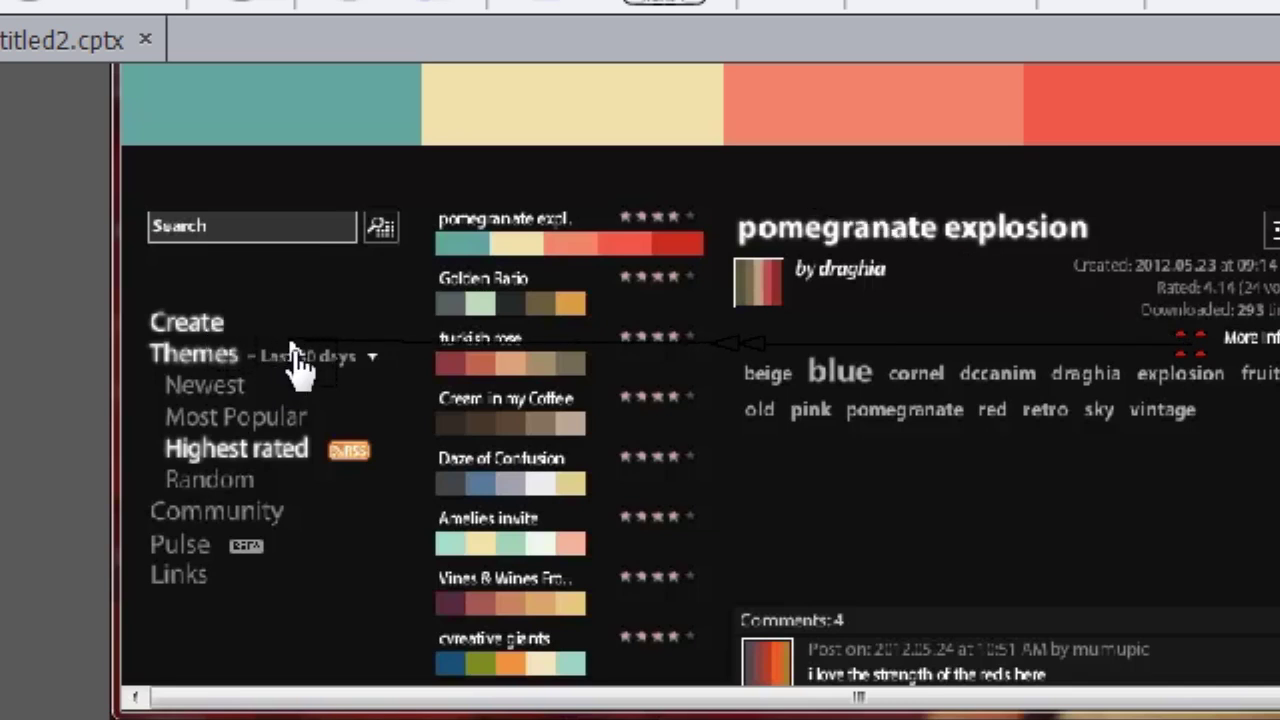
{"action": "left_click_drag", "start_coordinate": [292, 352], "coordinate": [820, 110]}
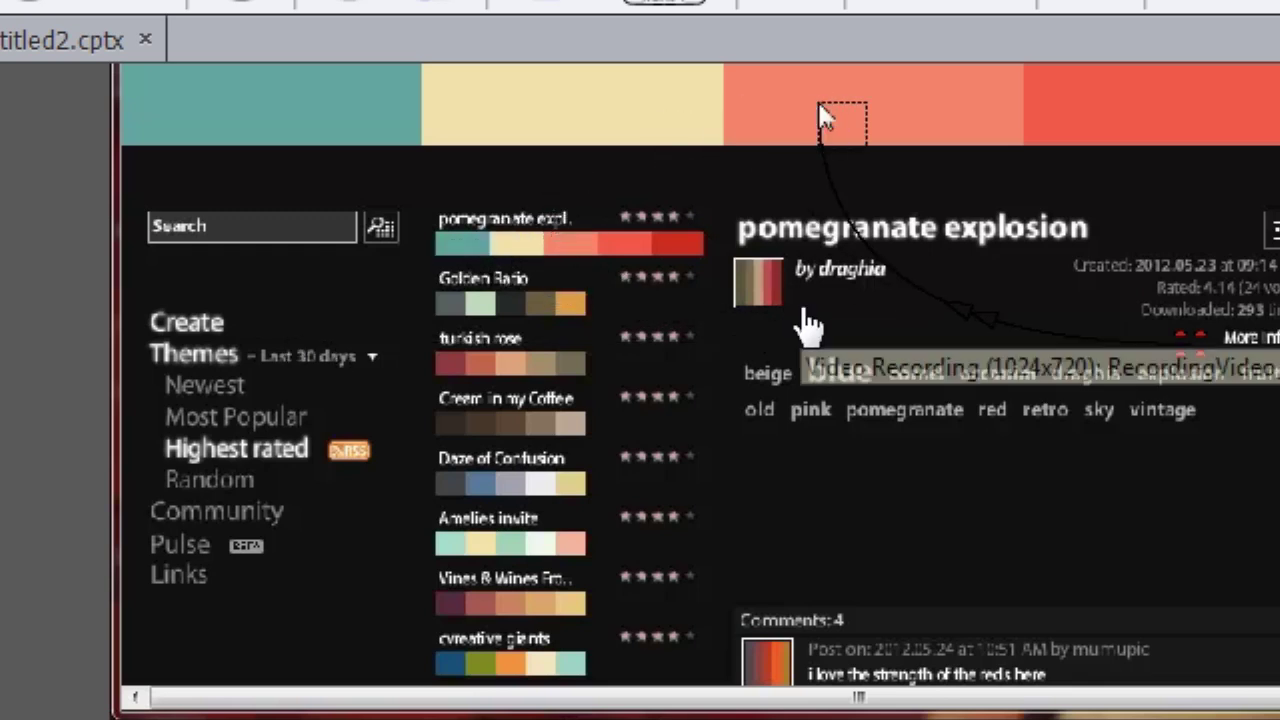